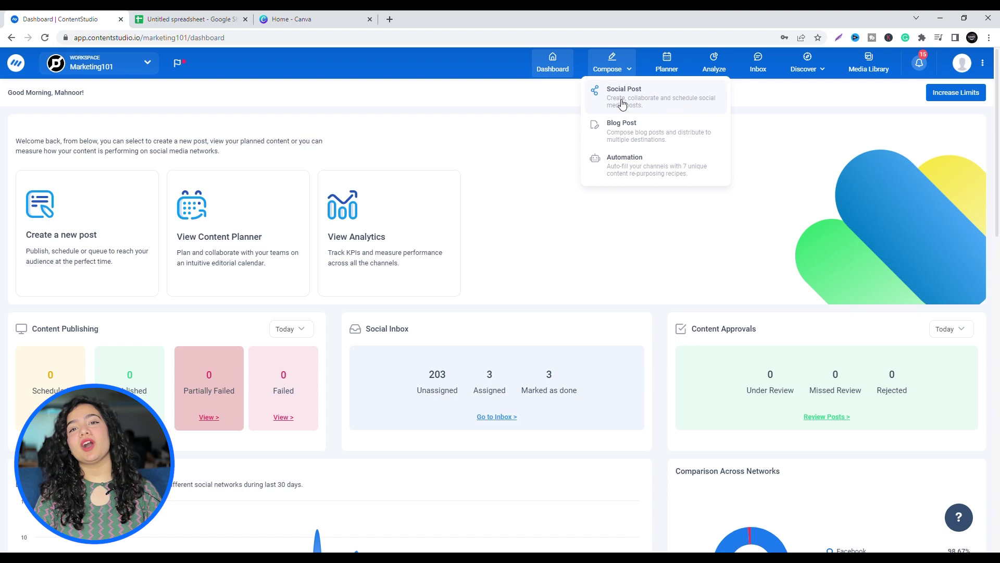
Start a new social post and open the AI Generated Captions tool.
click(622, 104)
click(343, 171)
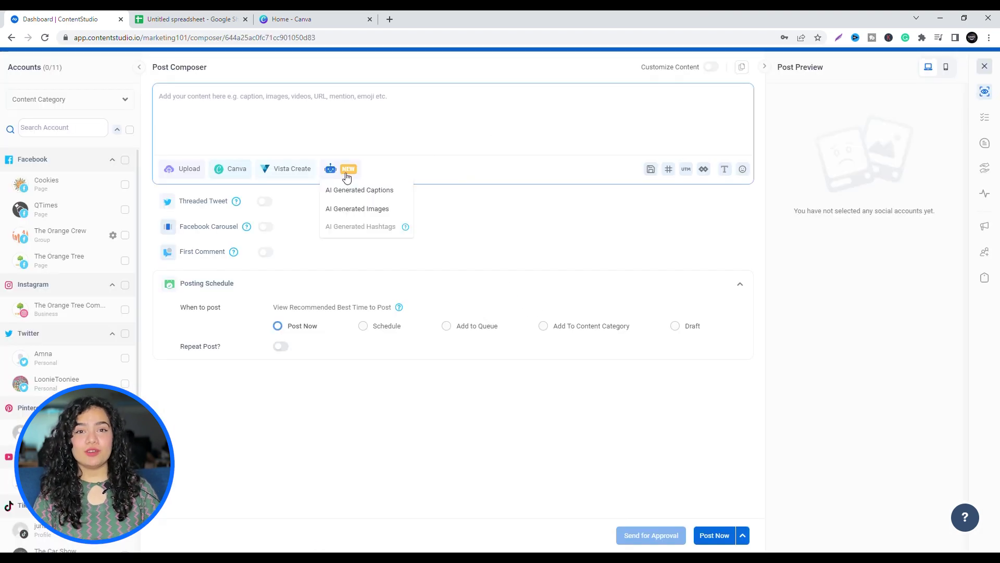
click(391, 196)
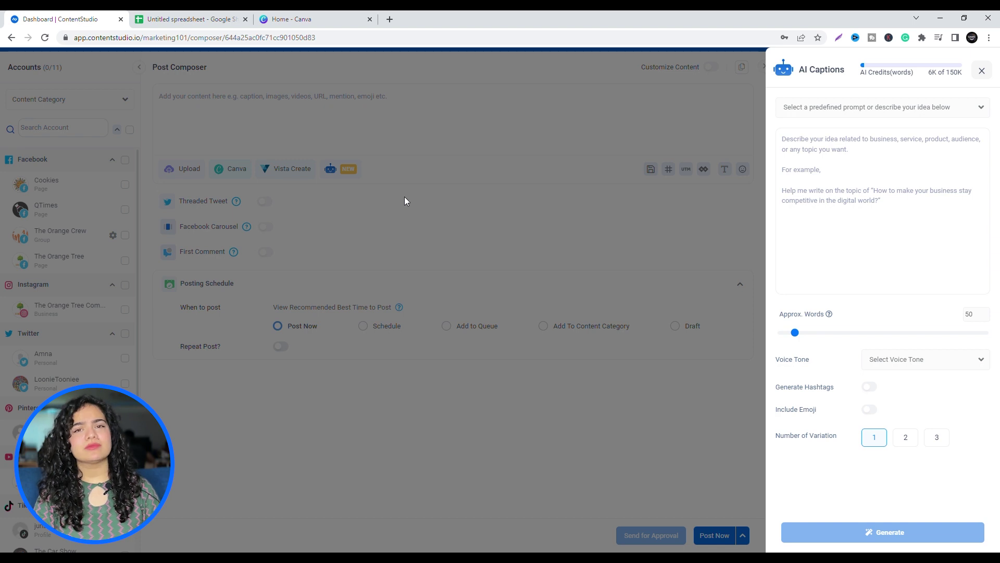
Enter the prompt 'Write me 30 tips on how to increase productivity' and set about 100 words.
click(829, 177)
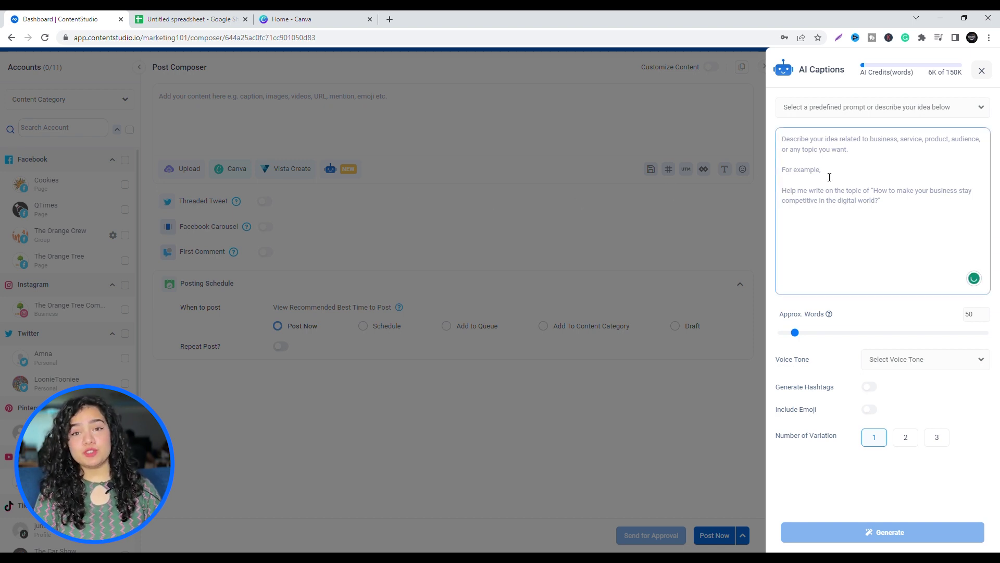
text(Write me 30 tips on how to increase productivity)
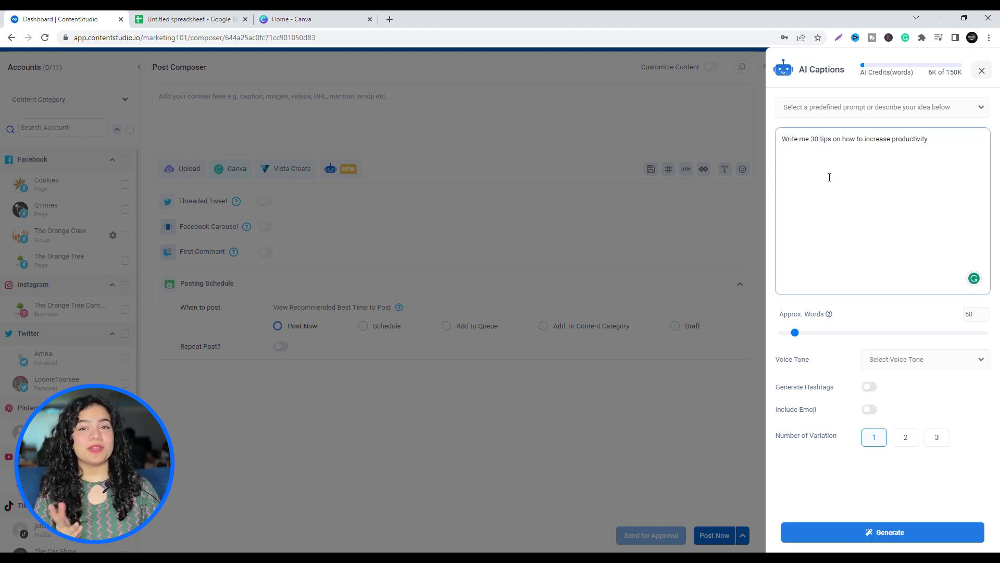
click(809, 334)
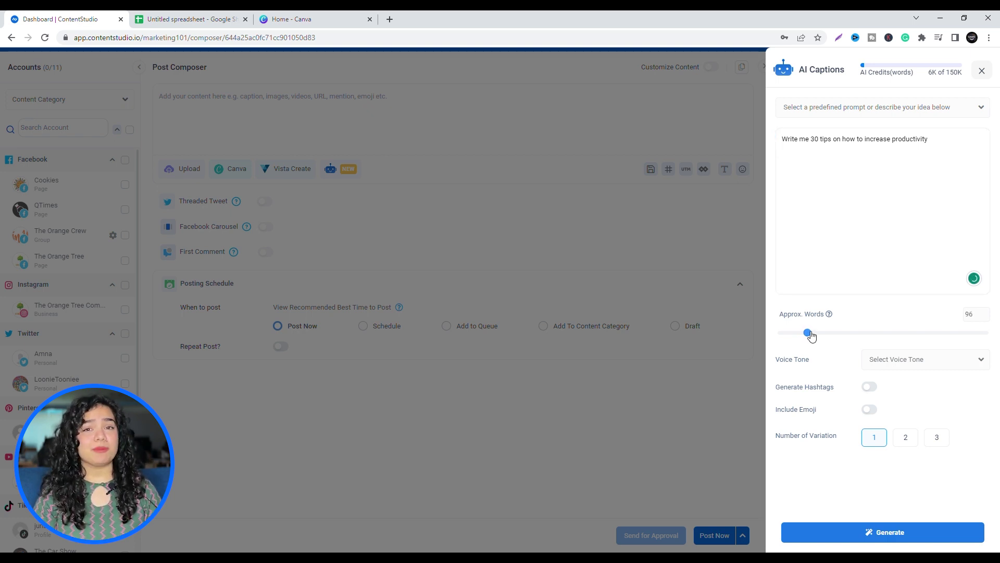
drag(811, 336, 813, 337)
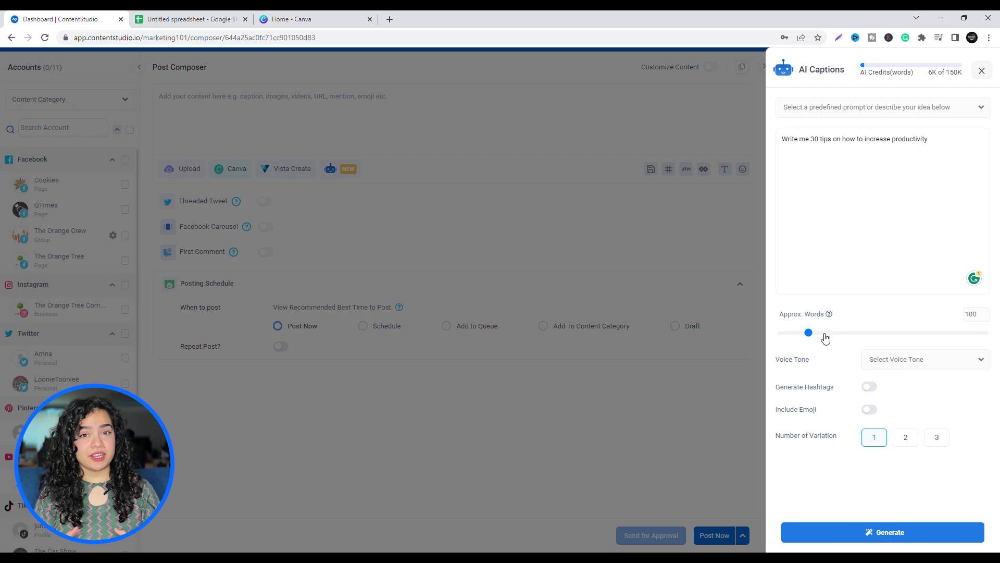
click(915, 361)
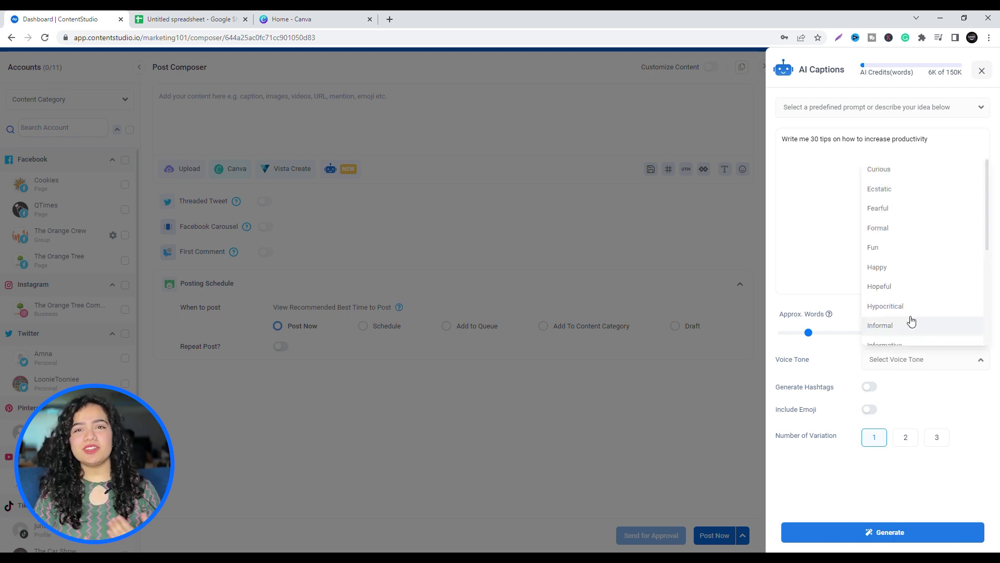
scroll(905, 218, down, 3)
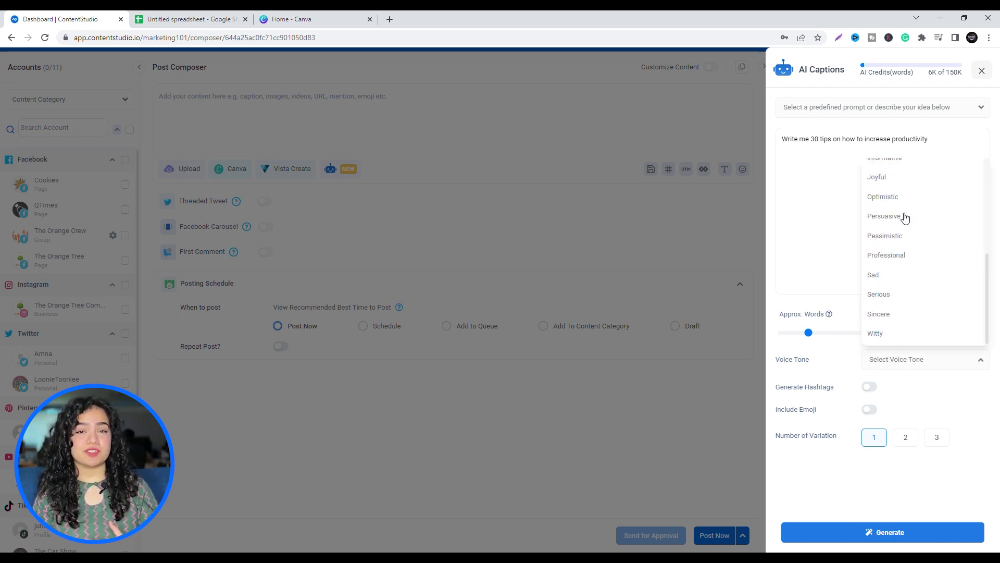
click(917, 384)
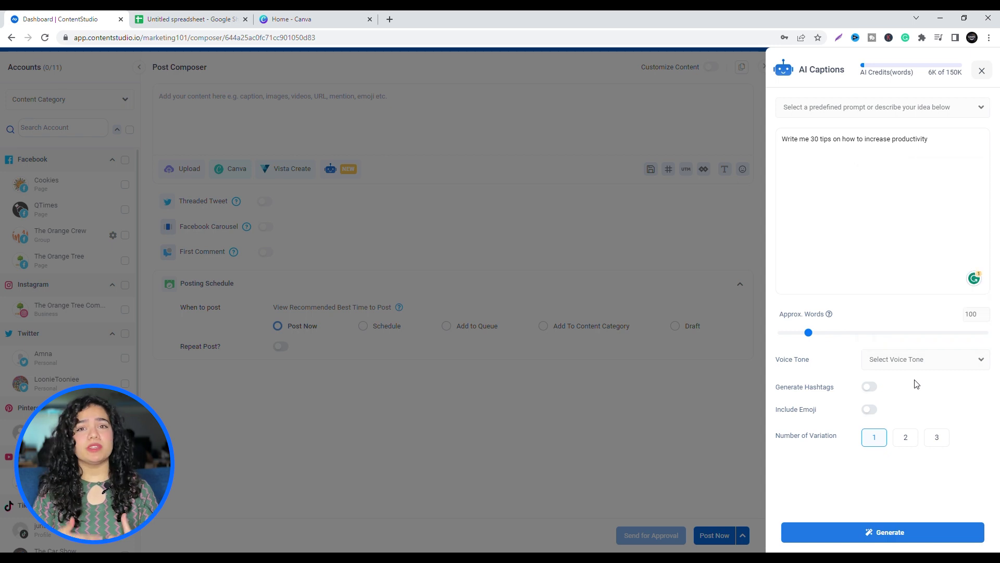
Generate the 30-tip productivity list, copy it, and switch to the Untitled spreadsheet.
click(904, 535)
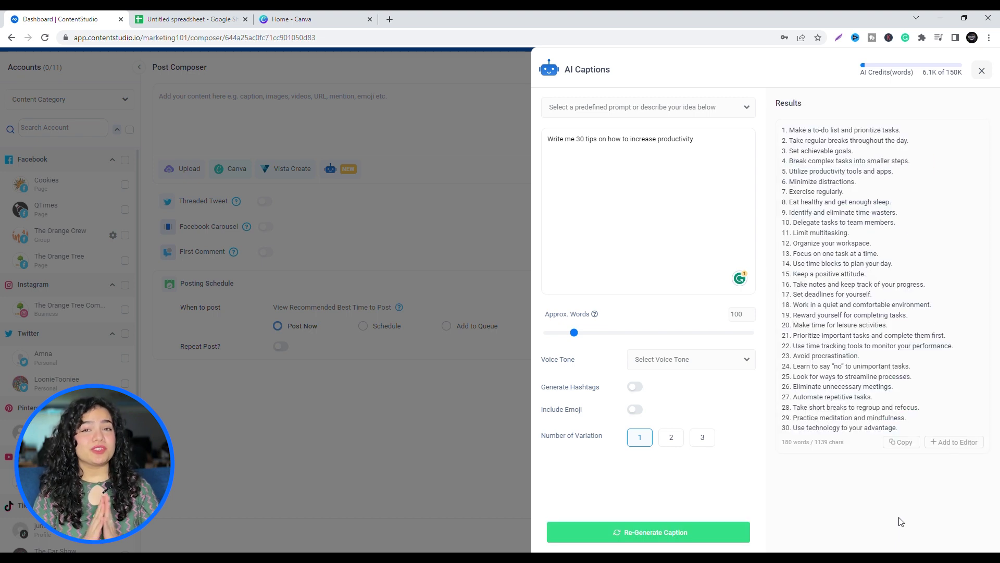
click(902, 442)
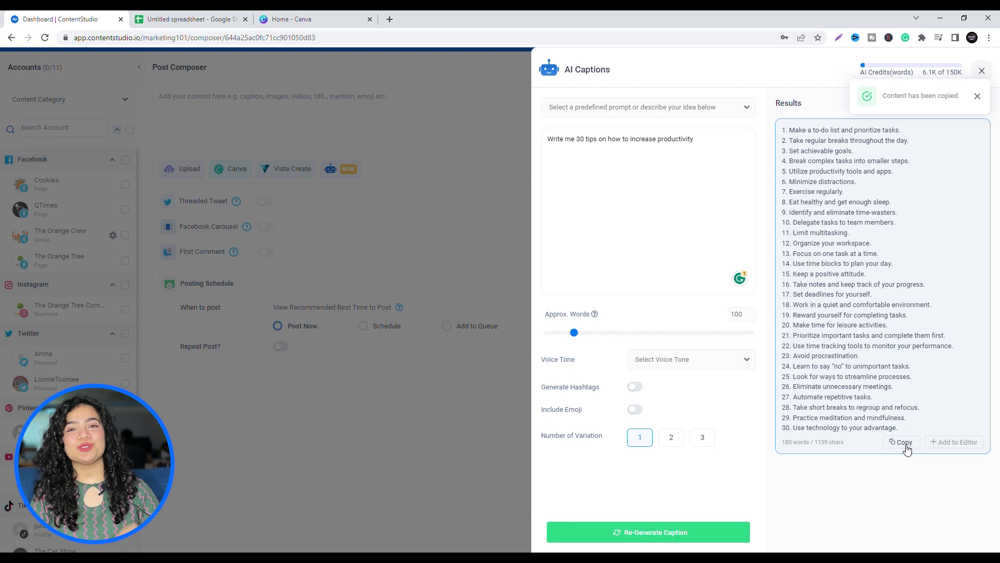
click(218, 20)
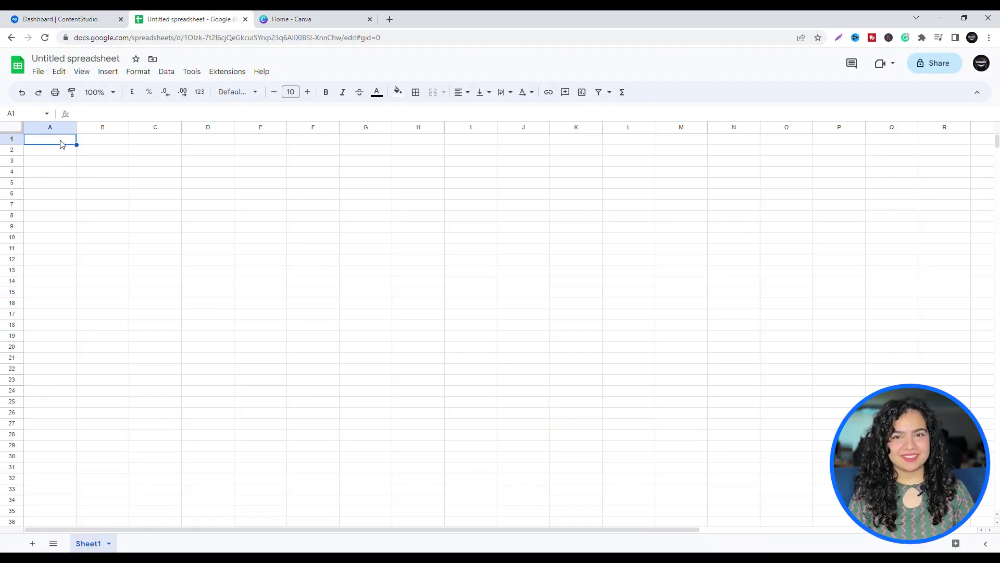
Paste the tips into column A and title the sheet '30 Tips on How to Increase Productivity'.
key(ctrl+v)
click(260, 194)
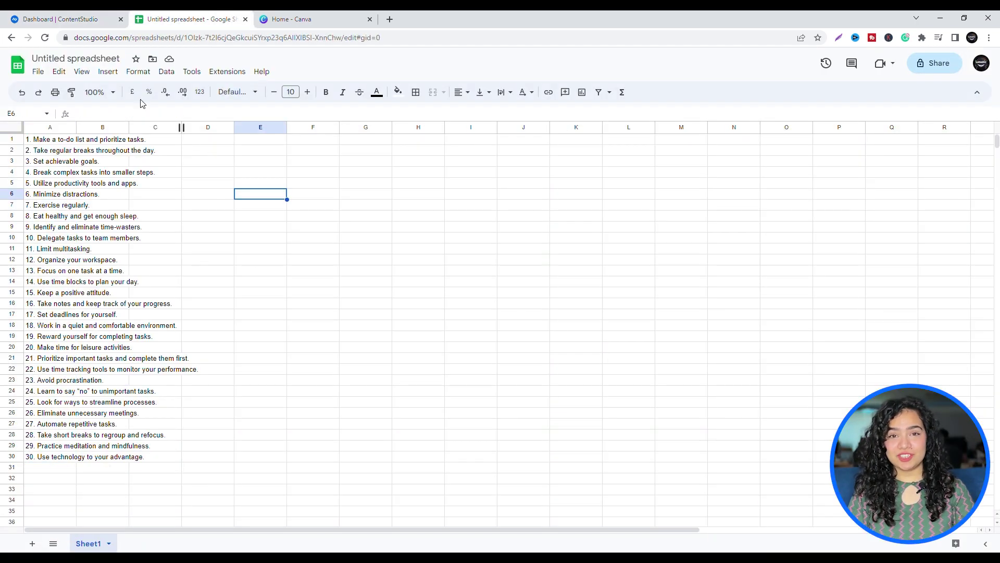
click(103, 58)
key(ctrl+v)
click(179, 163)
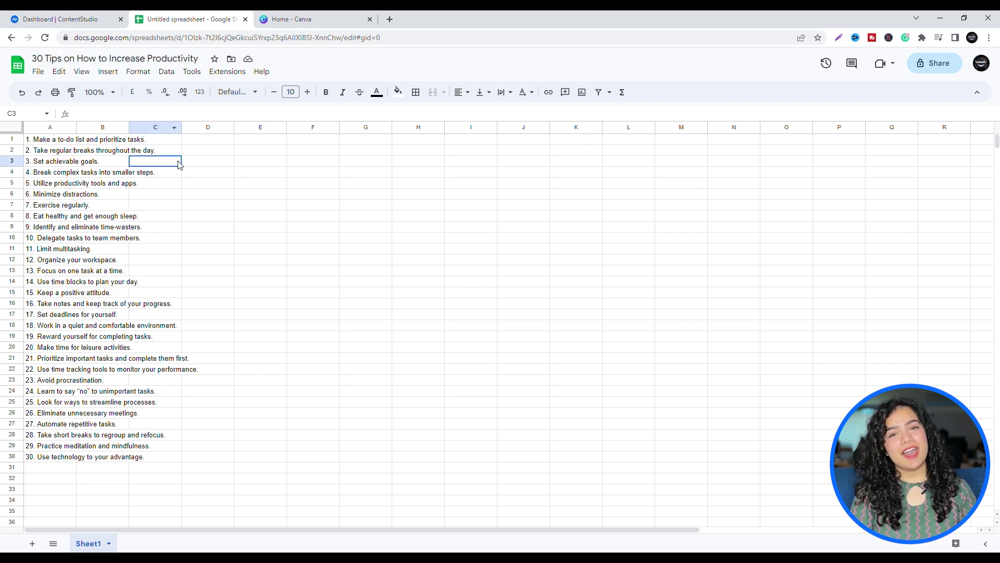
Download the sheet as a Comma-separated values (.csv) file and return to Canva's home.
click(38, 72)
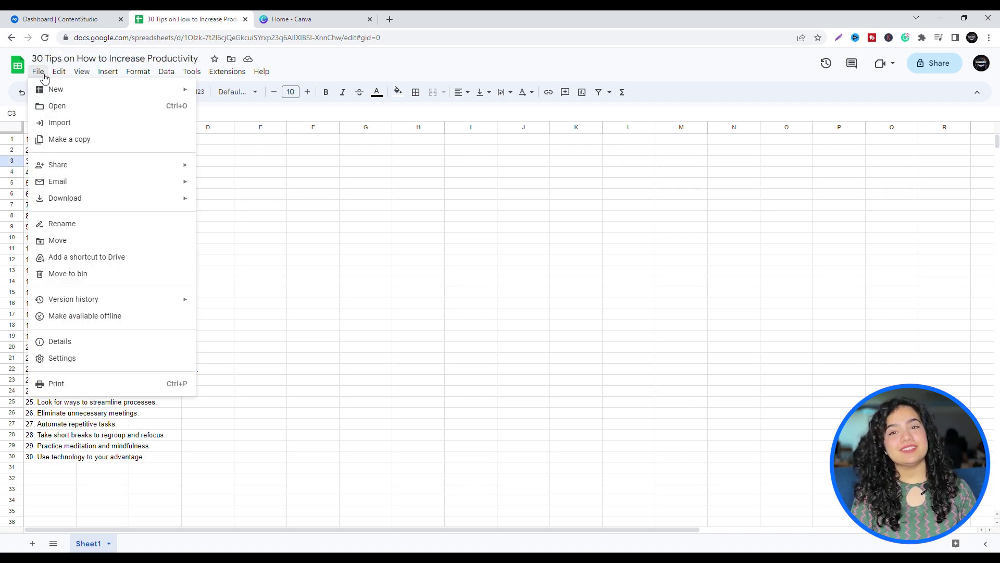
mouse_move(177, 198)
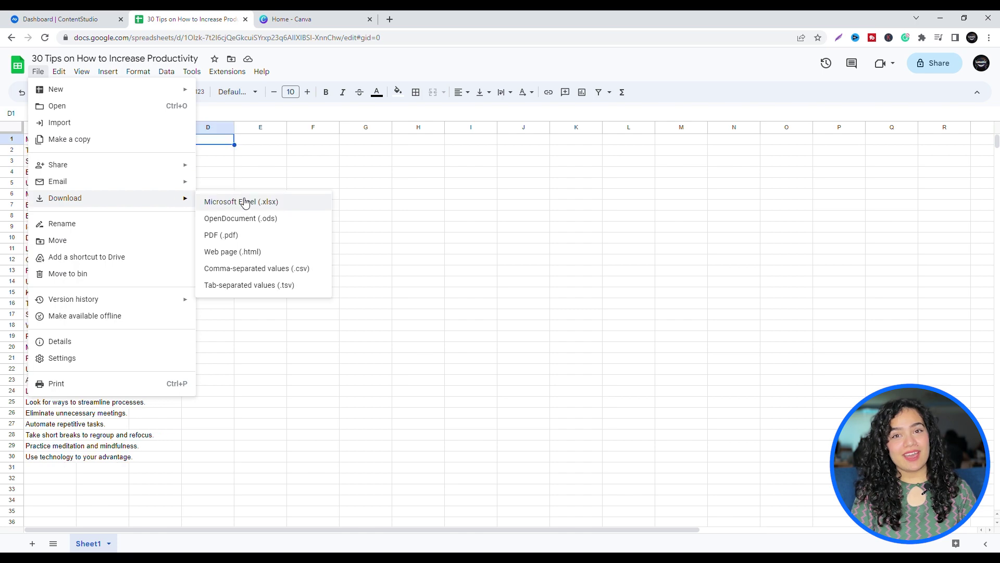
click(276, 276)
key(ctrl+Tab)
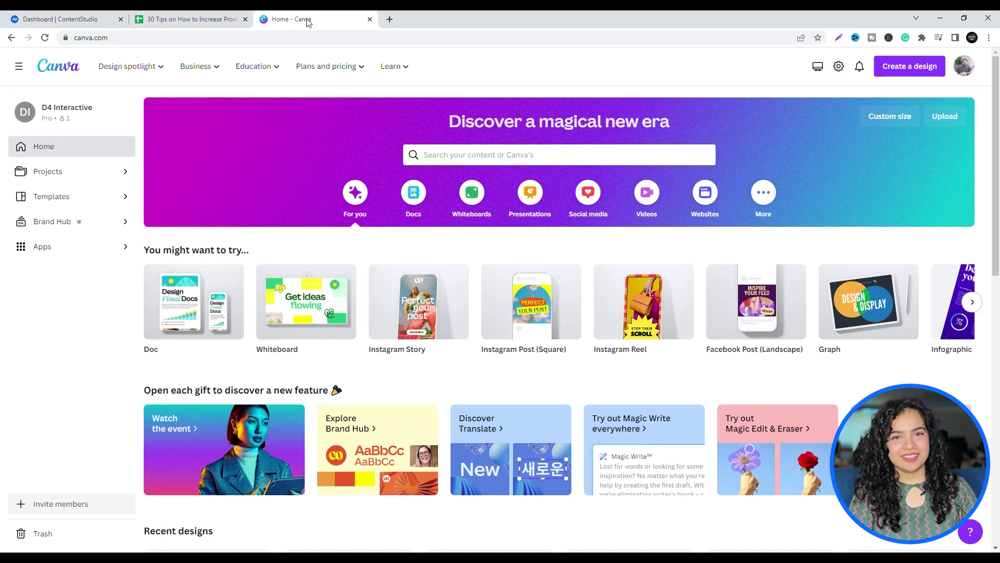
Go to Canva's Videos options to create a 1080 × 1920 Mobile Video design.
click(646, 198)
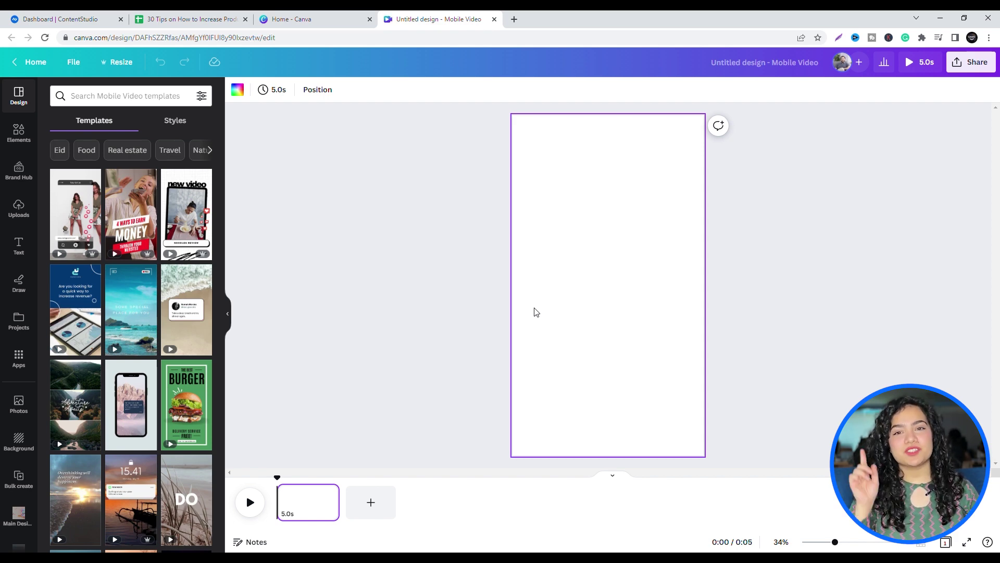
Search mobile video templates for 'twitter' and apply the ocean tweet template.
click(162, 97)
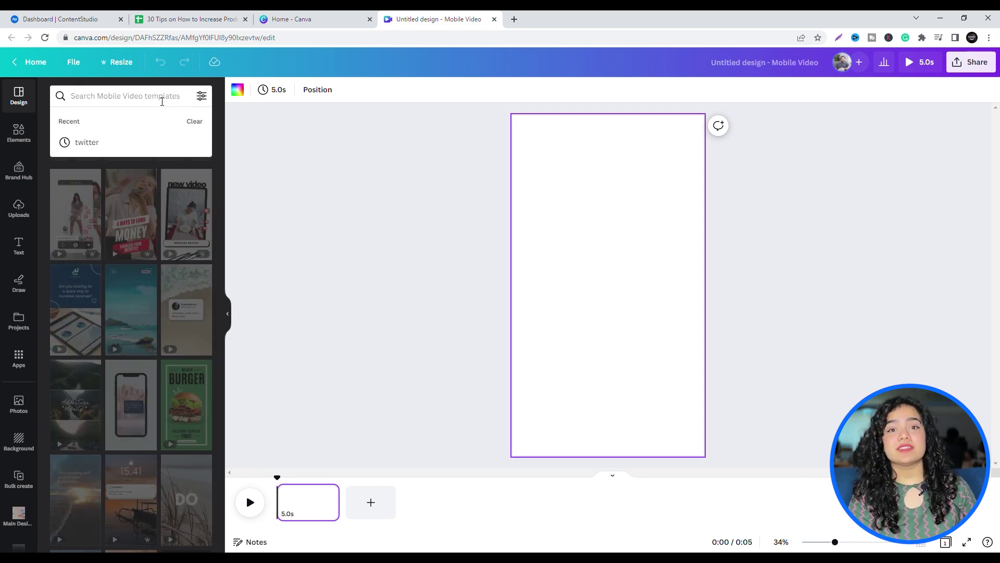
click(141, 144)
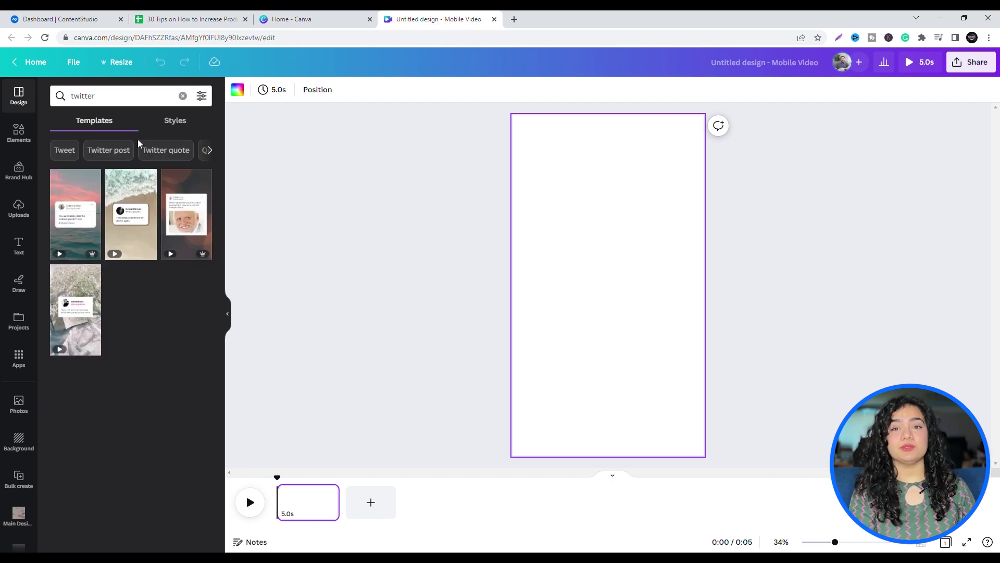
click(83, 209)
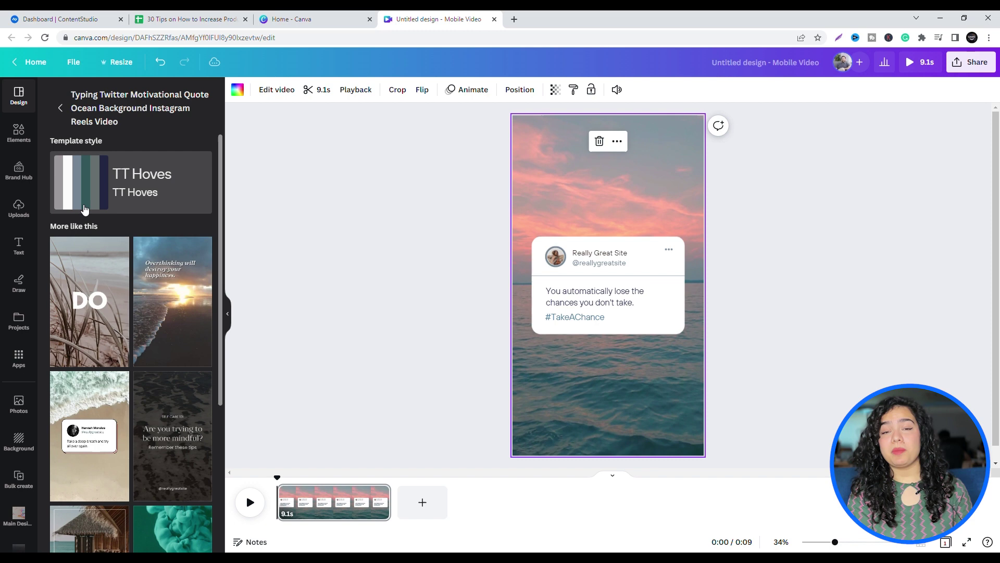
Replace the sunset background with a stock cloud video and trim it to about 10 seconds.
click(26, 140)
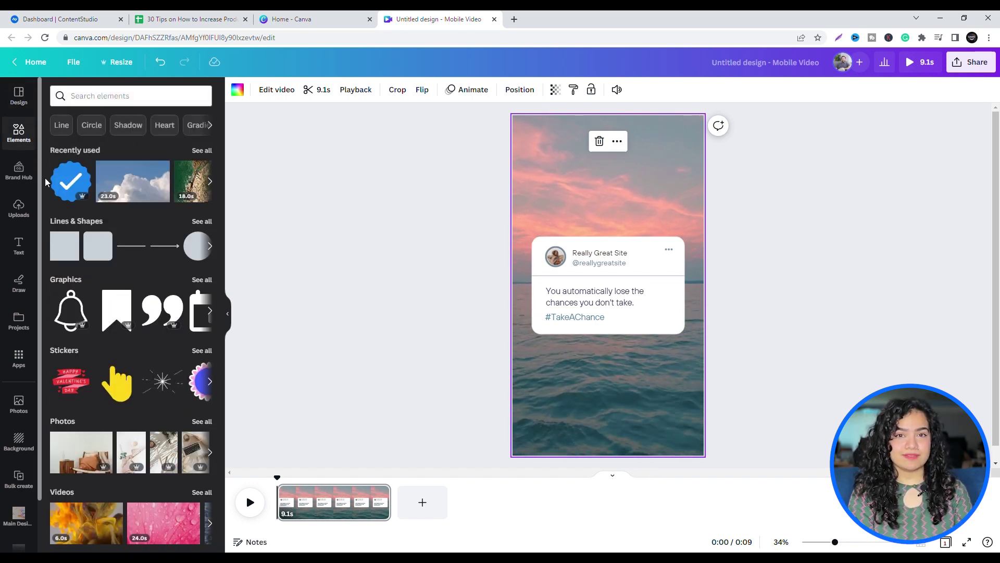
scroll(130, 260, down, 3)
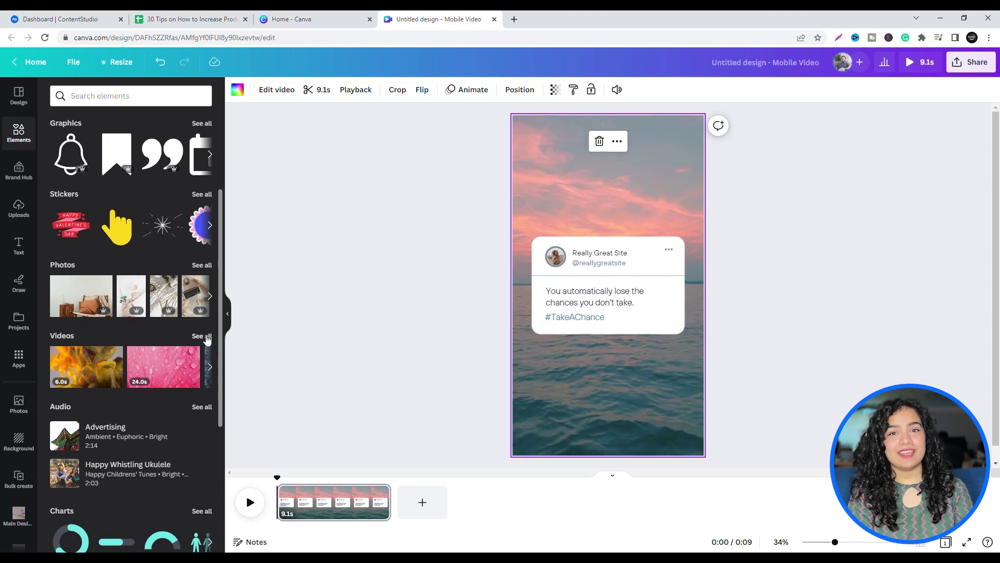
click(206, 336)
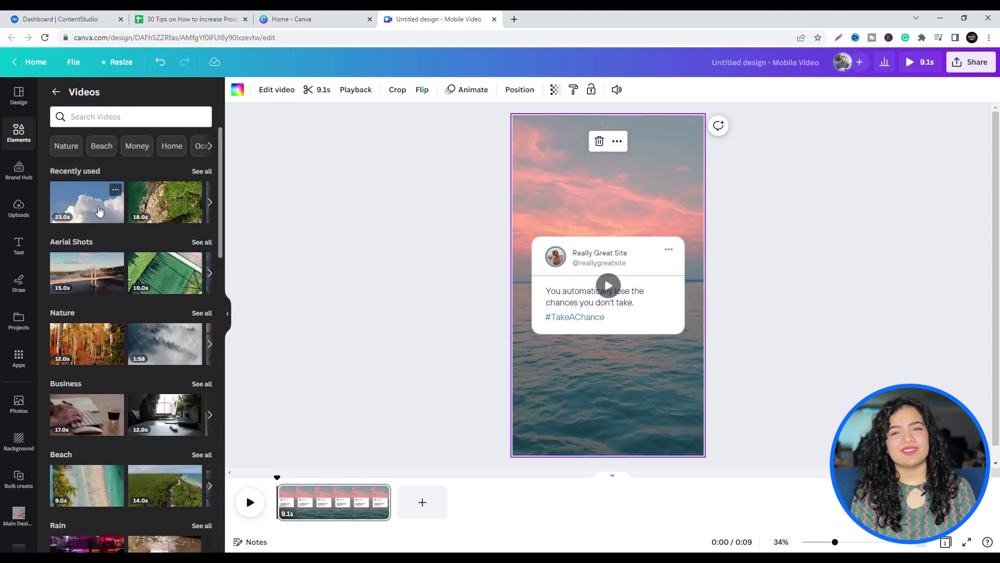
drag(99, 210, 519, 223)
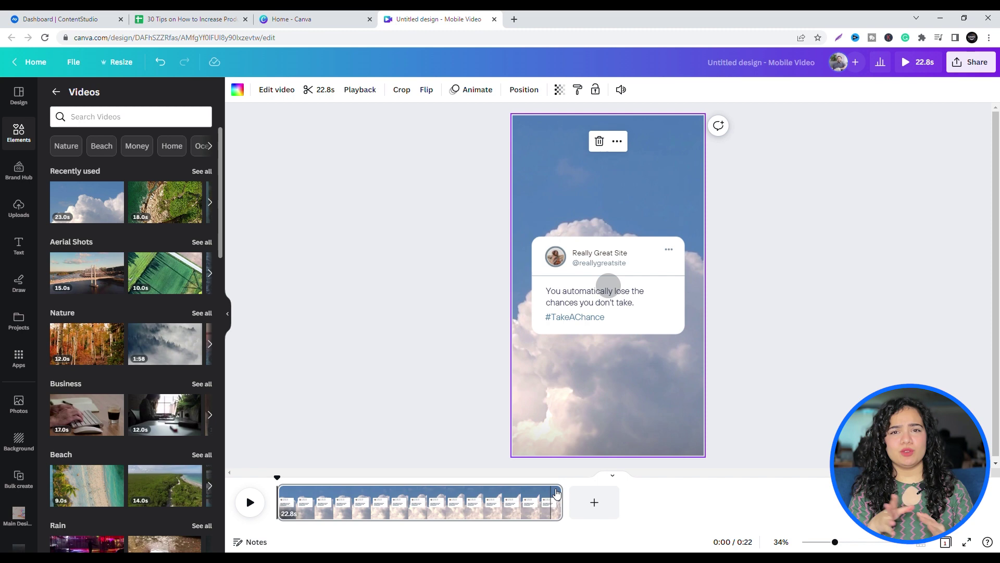
drag(566, 501, 407, 509)
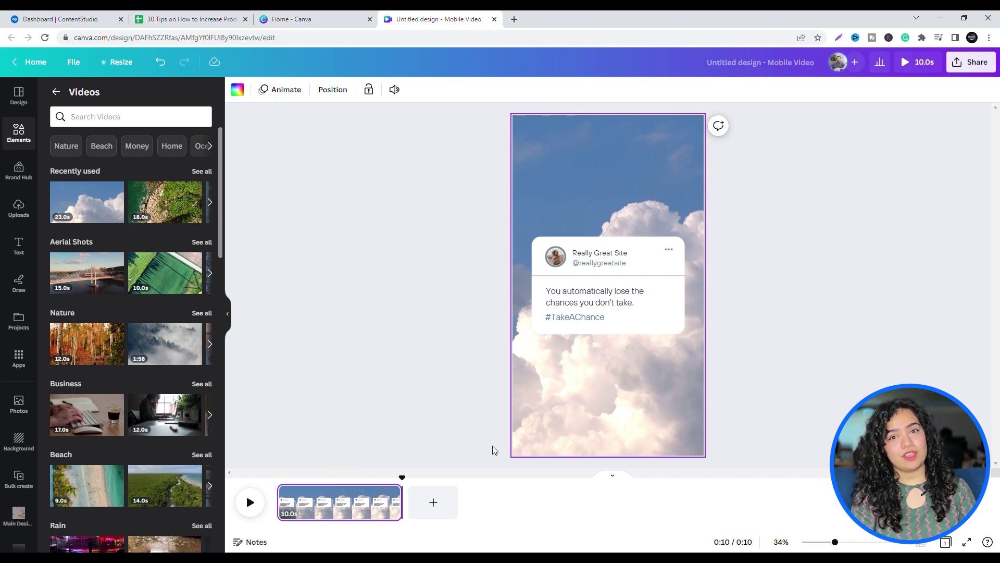
Replace the card's profile picture with the uploaded ContentStudio logo in the logo's blue.
click(555, 266)
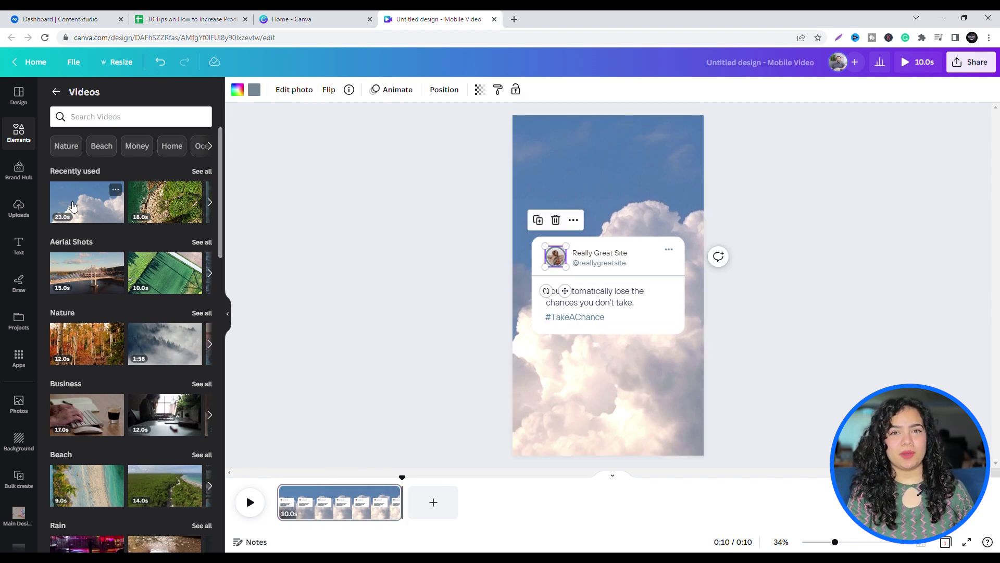
click(26, 207)
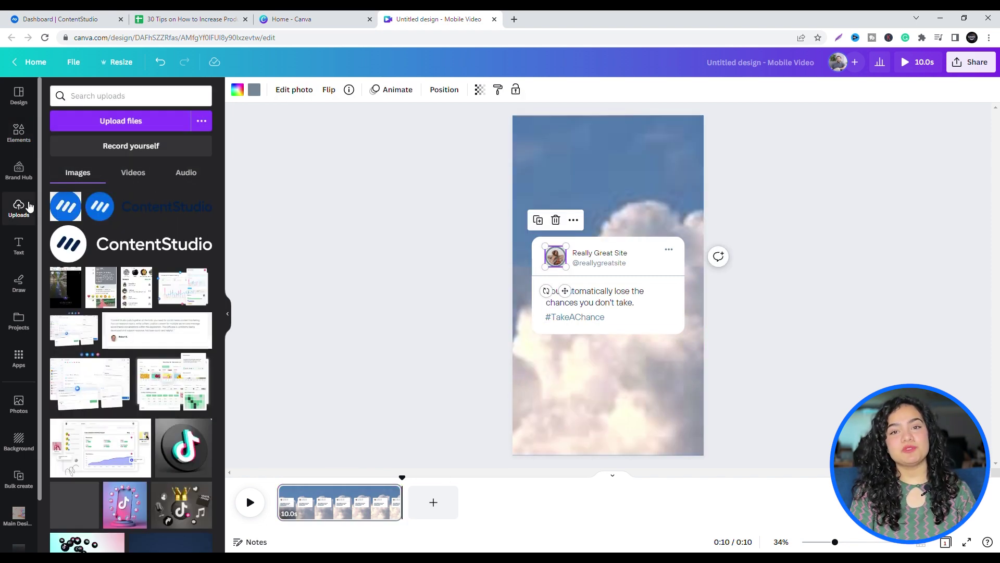
drag(66, 206, 558, 260)
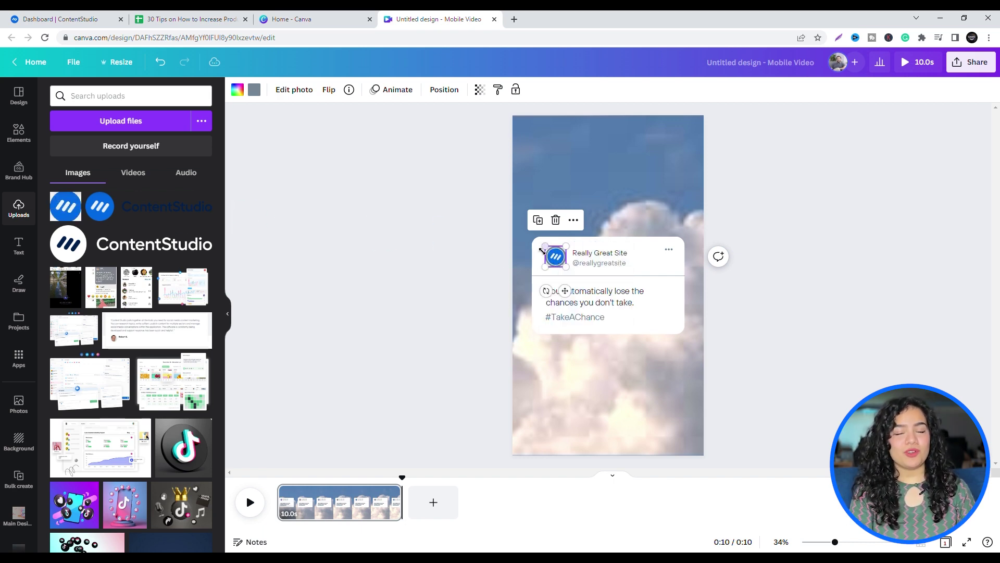
click(255, 91)
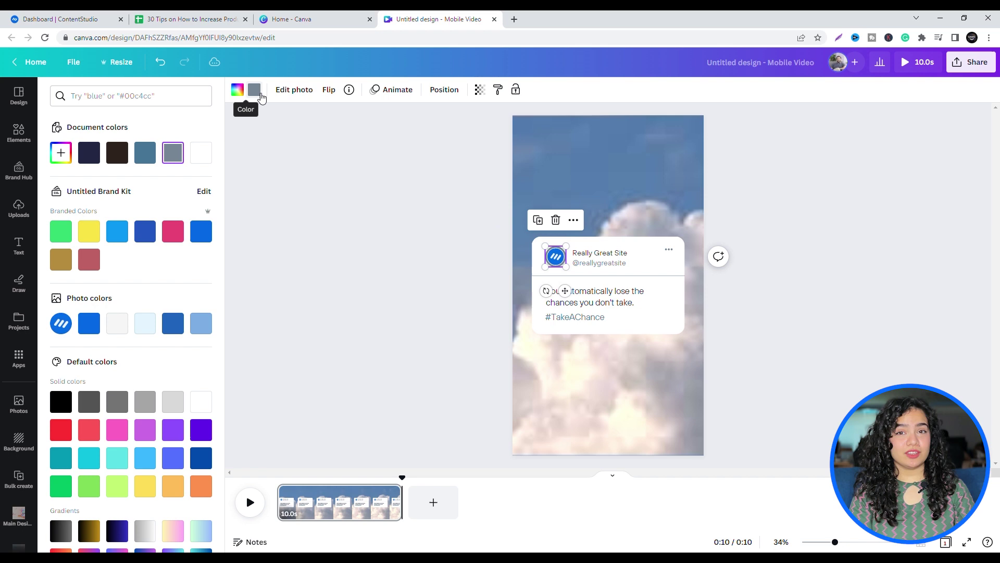
click(186, 327)
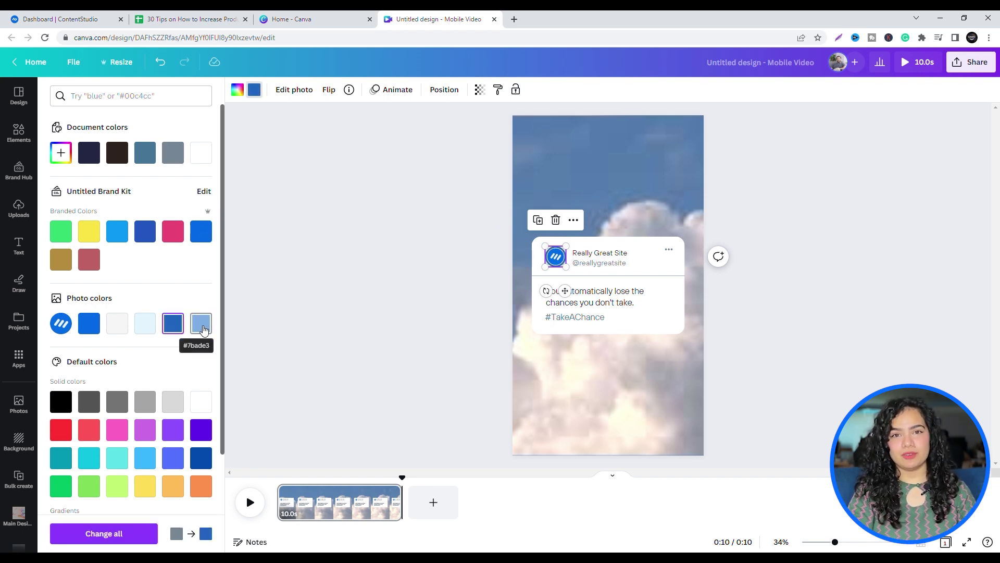
click(399, 329)
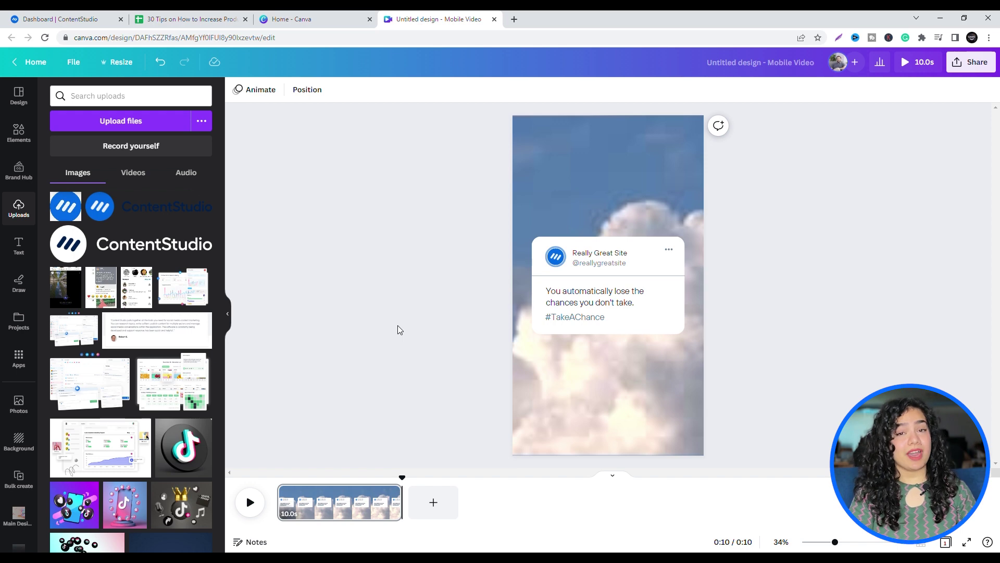
Search Elements for 'verification' and place a verified badge beside the account name.
click(21, 133)
click(23, 135)
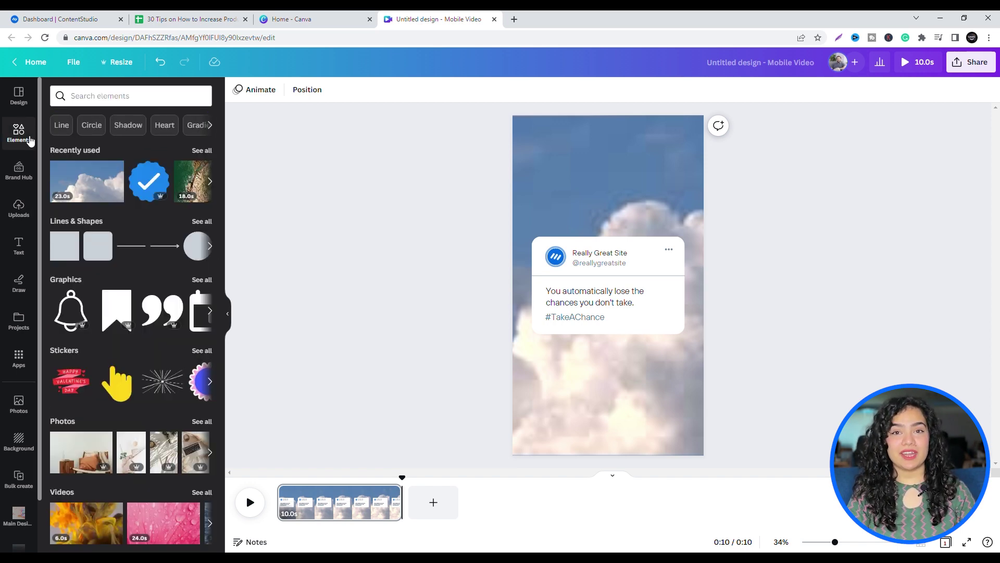
click(141, 97)
text(verification)
key(Return)
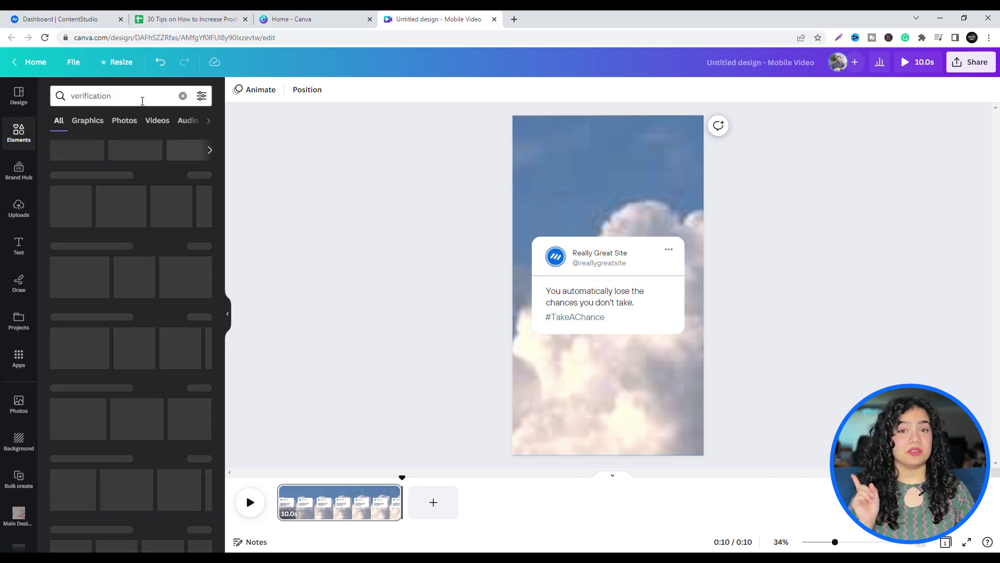
drag(71, 205, 635, 254)
click(599, 258)
triple_click(599, 254)
text(ContentStudio)
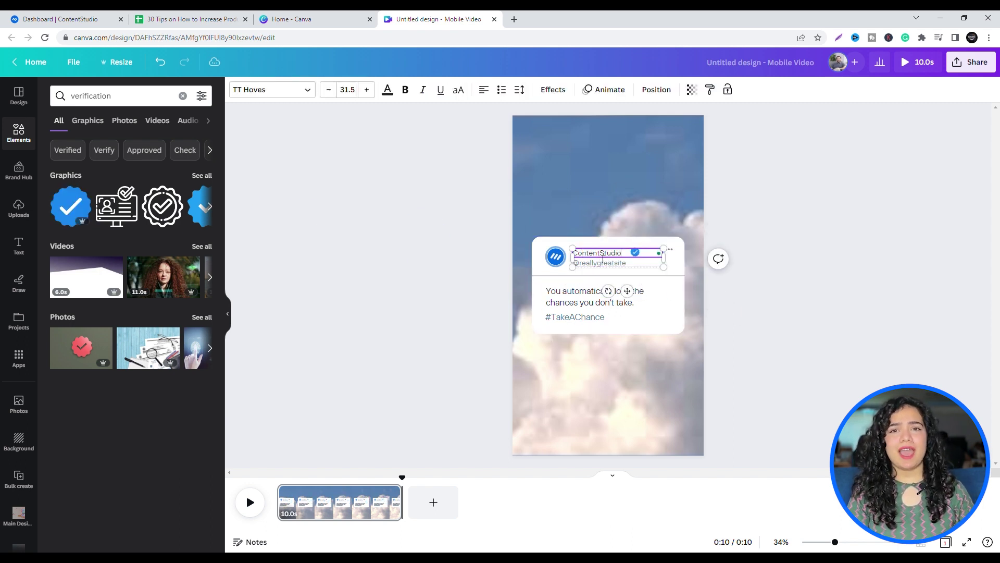
triple_click(616, 263)
text(@contentstudioio)
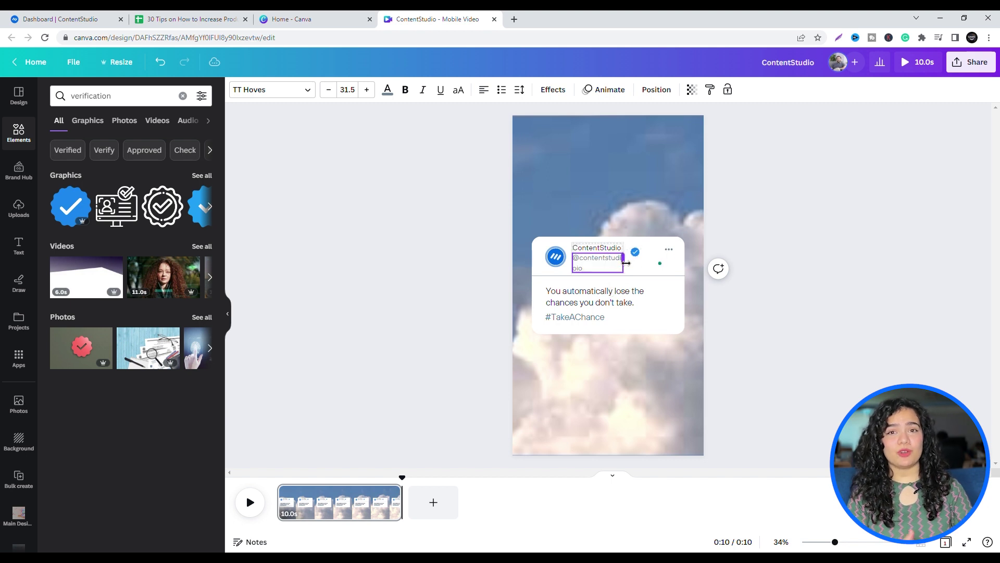
click(640, 258)
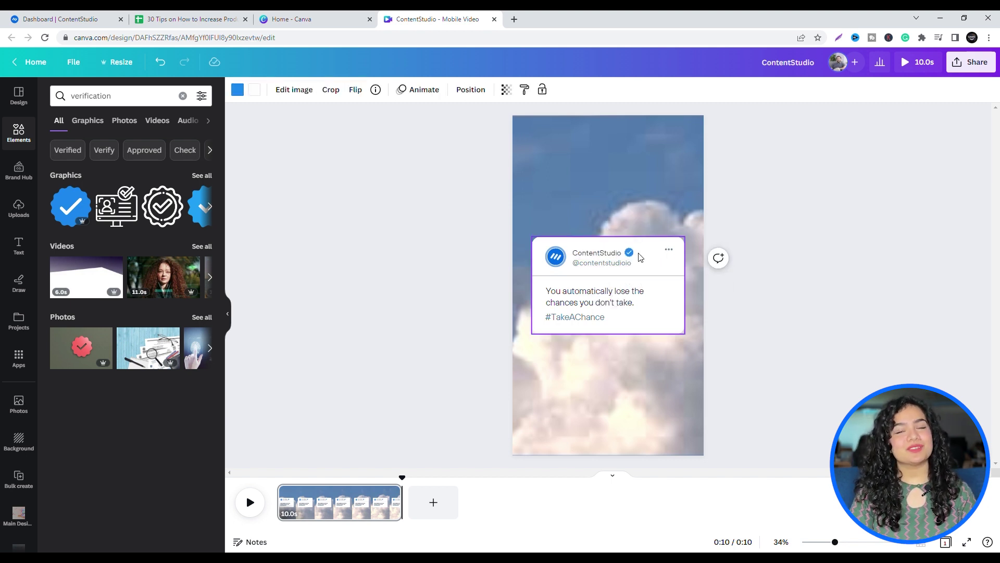
Edit the hashtag line and import the tips CSV into Bulk create.
double_click(578, 316)
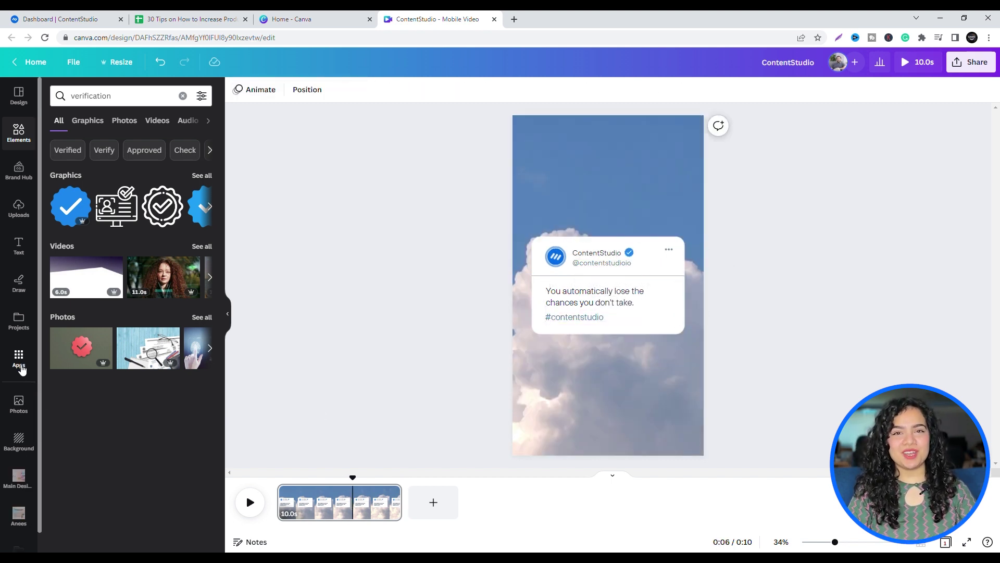
click(20, 364)
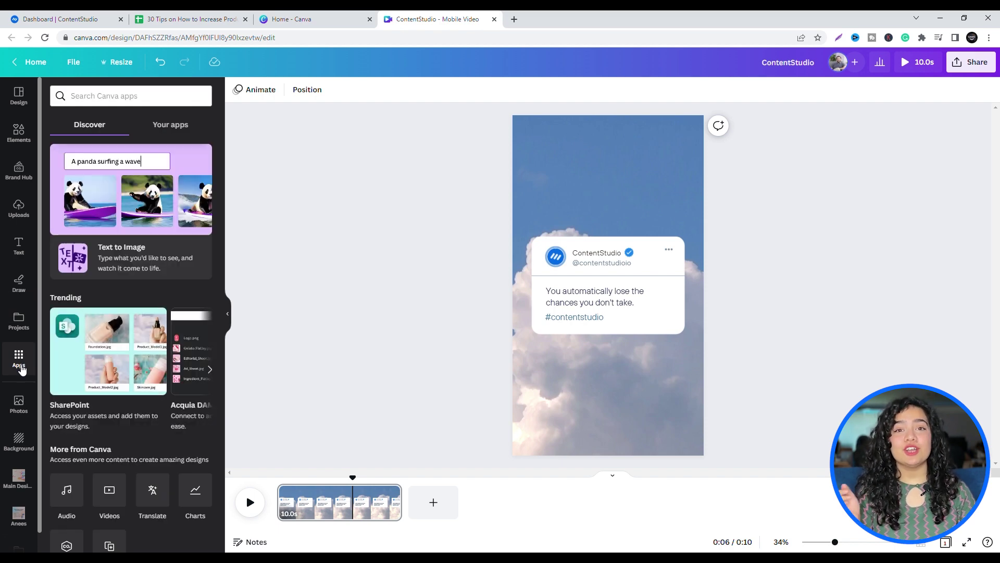
scroll(119, 394, down, 5)
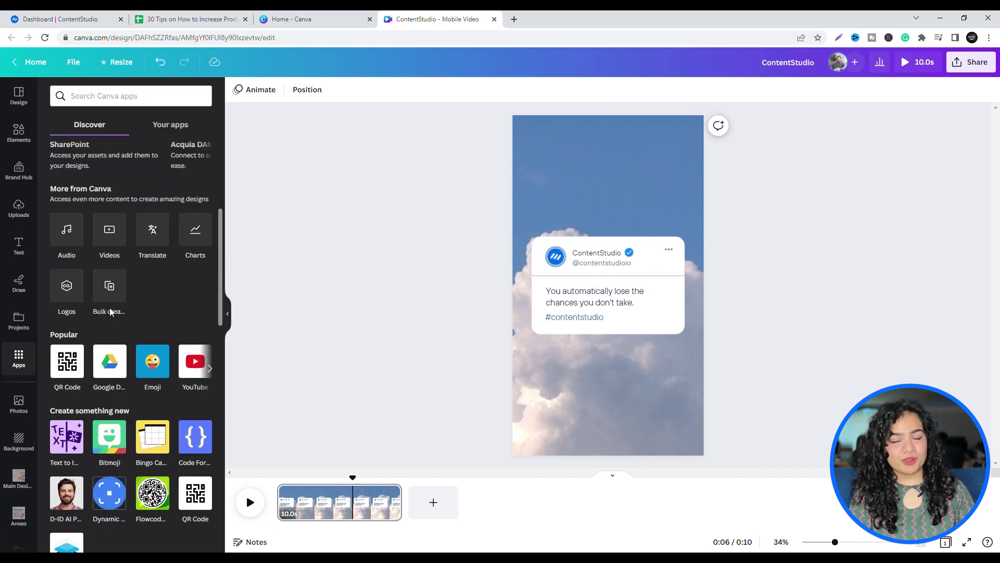
click(110, 288)
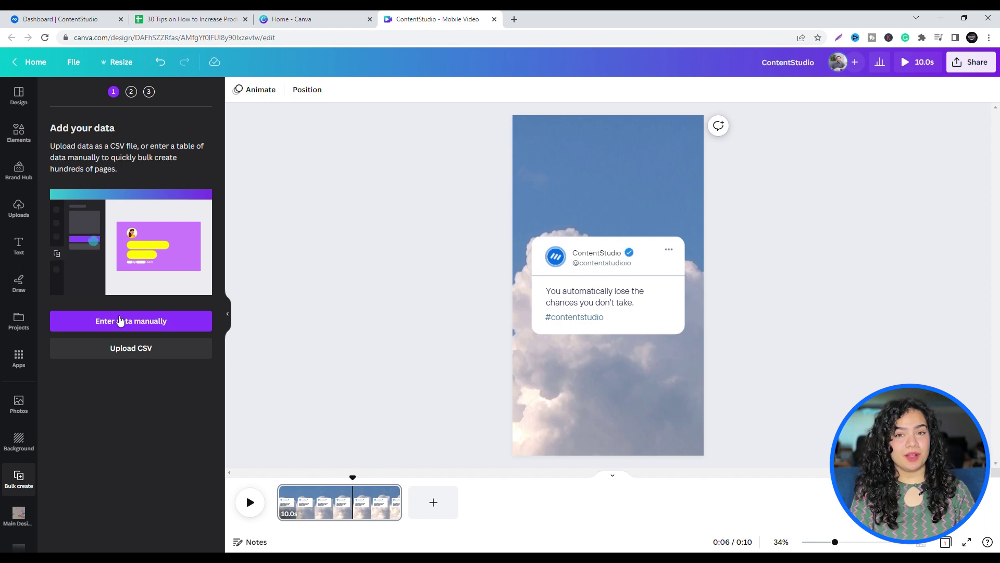
click(124, 354)
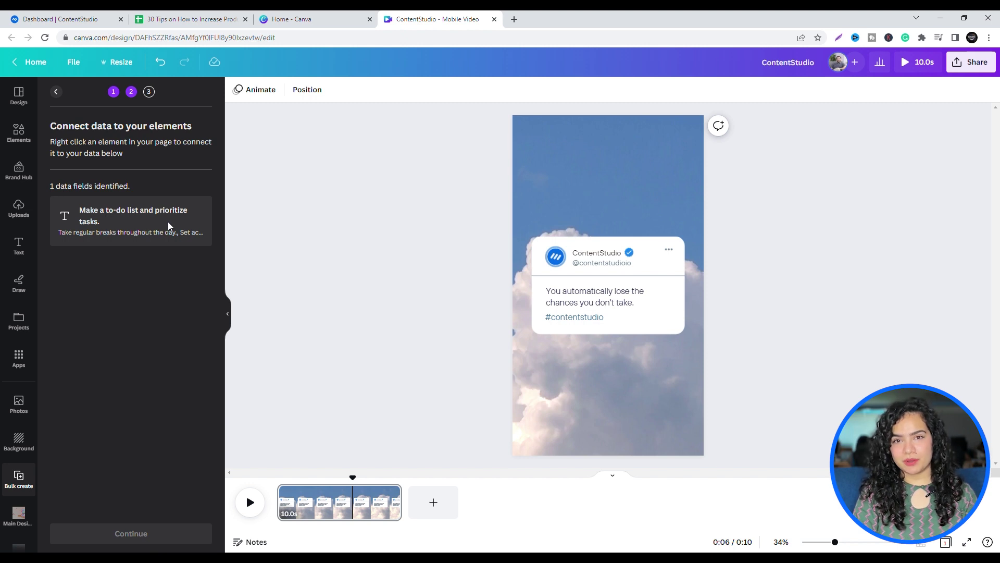
Connect the tip text box to the CSV data, select all rows, and generate 29 pages.
click(585, 301)
right_click(586, 302)
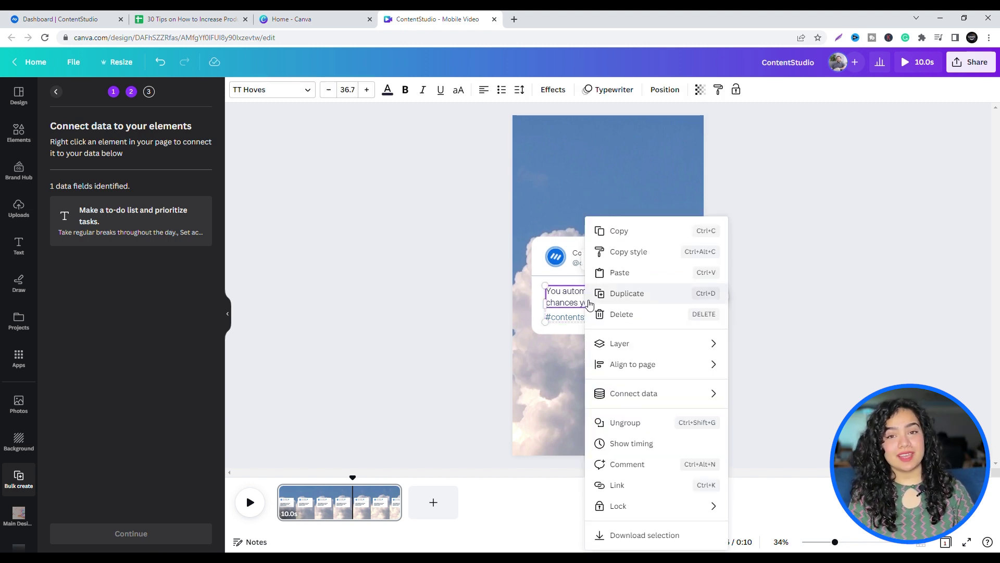
mouse_move(652, 395)
click(745, 397)
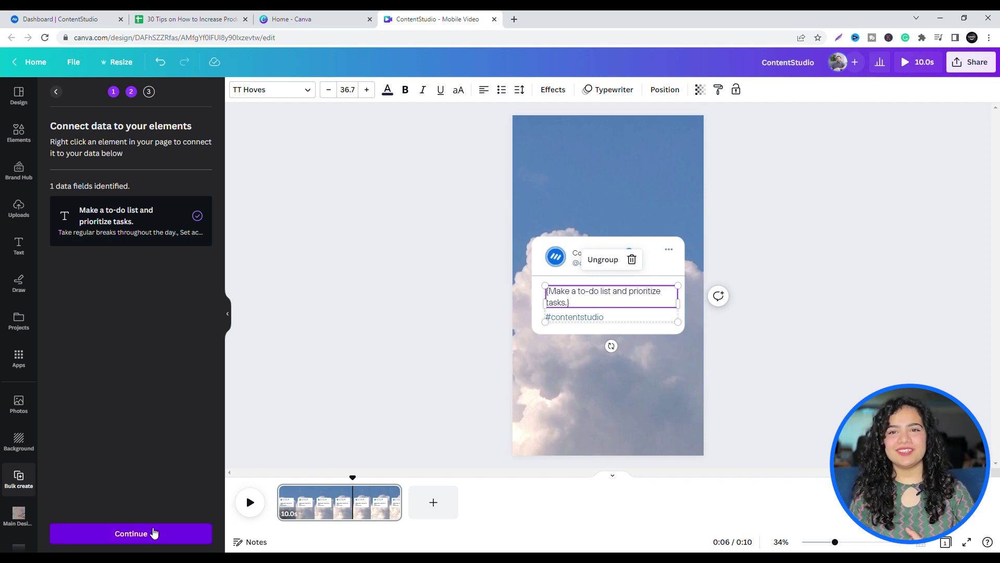
click(153, 532)
click(56, 160)
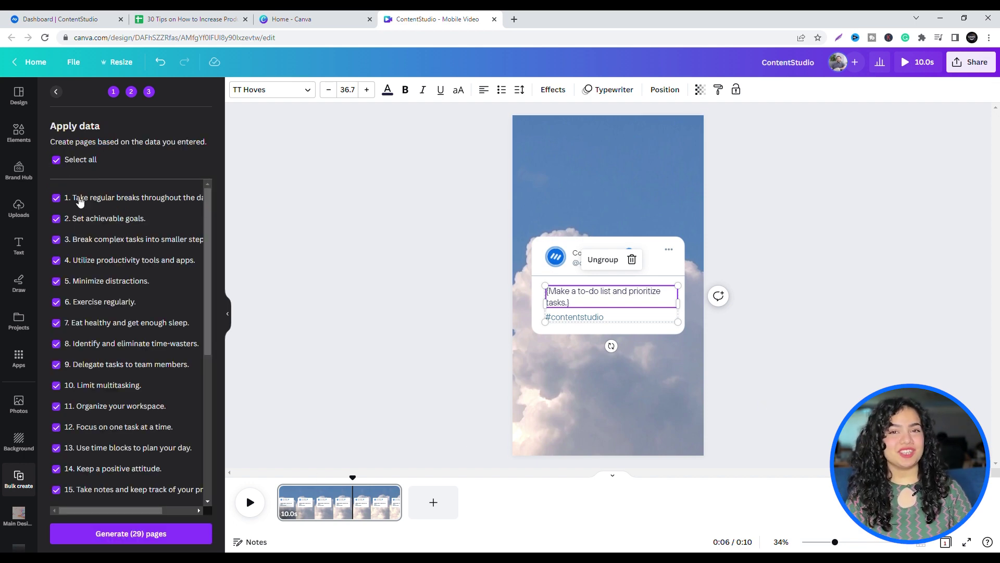
click(144, 534)
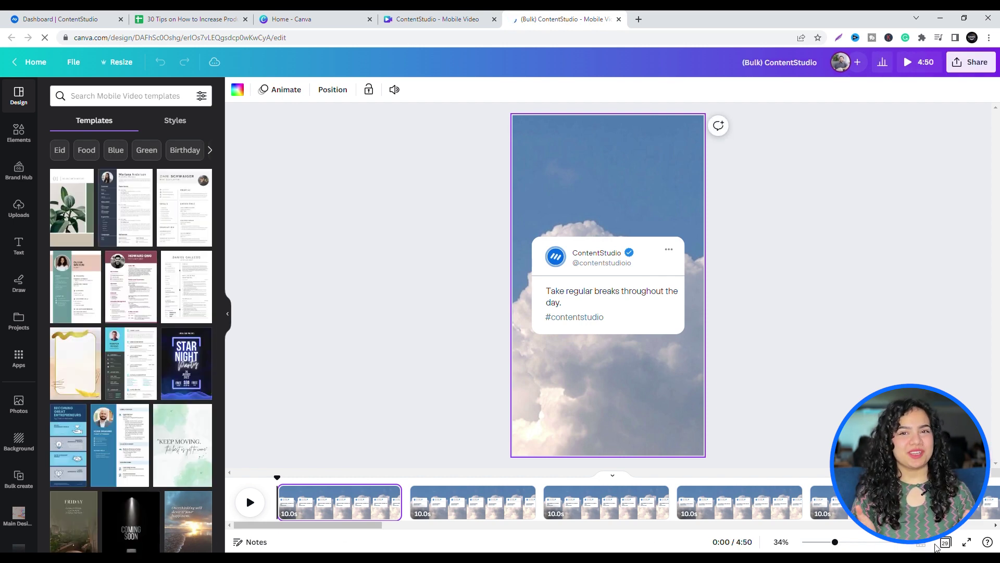
In grid view, replace page 9's cloud background with an ocean-wave sea video.
click(947, 543)
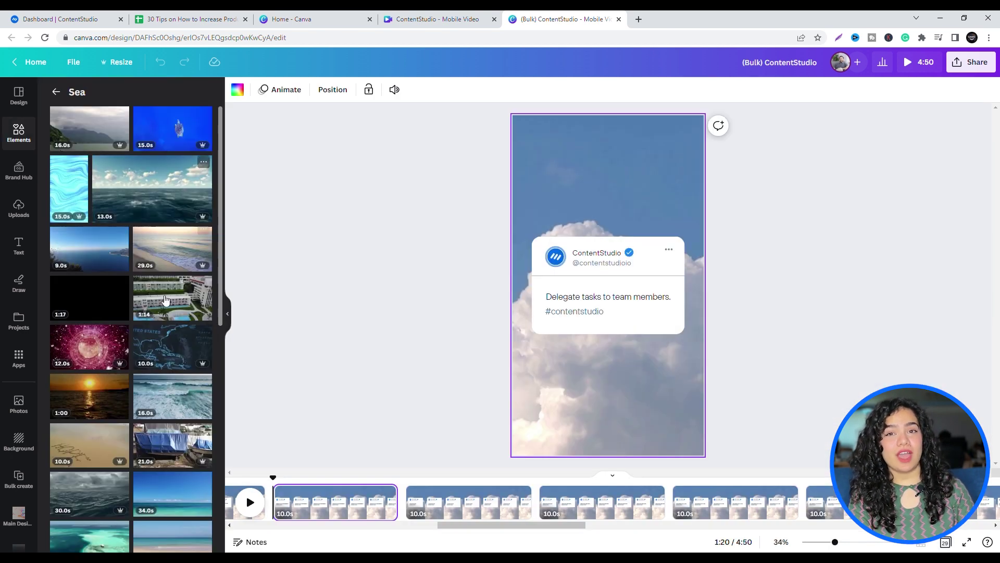
scroll(130, 313, down, 5)
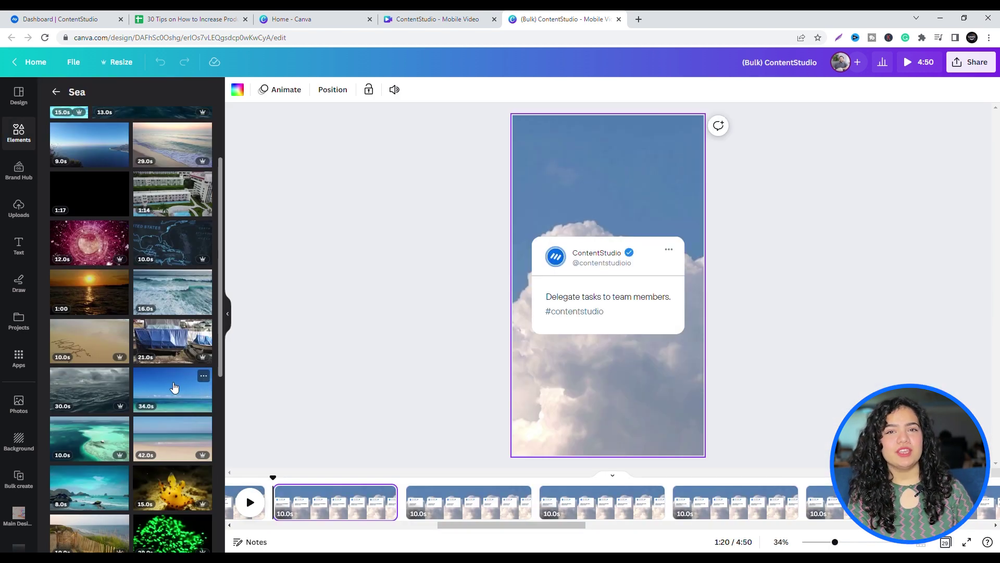
drag(192, 307, 521, 391)
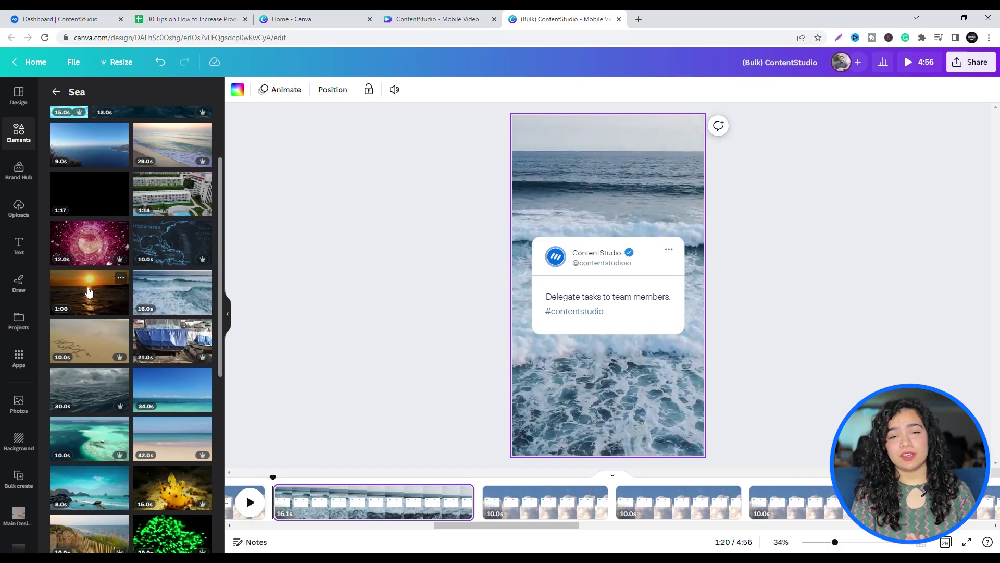
Give page 10 ('Limit multitasking.') the sunset sea clip and return to Grid view.
click(562, 501)
drag(89, 292, 518, 387)
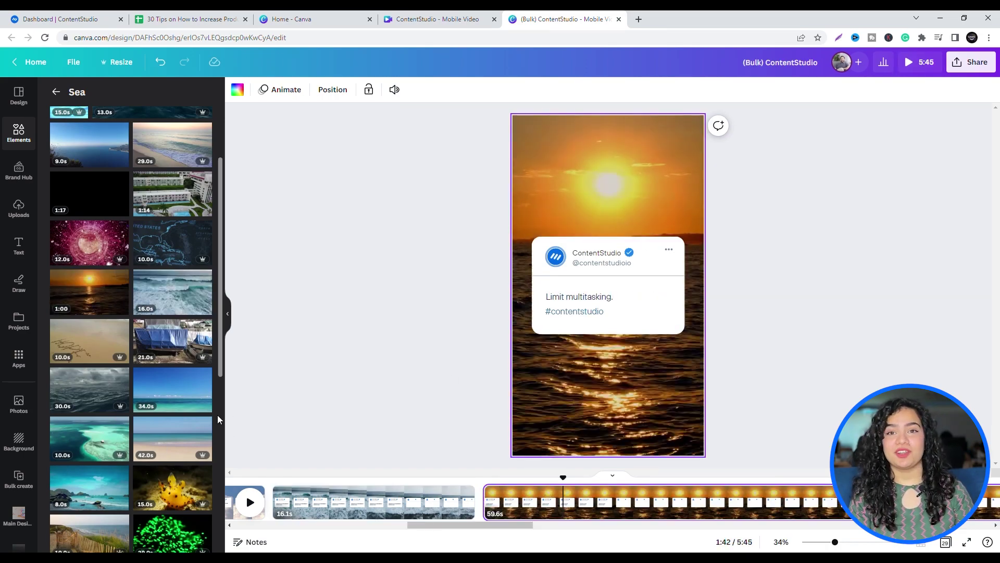
scroll(172, 443, down, 3)
drag(497, 525, 742, 526)
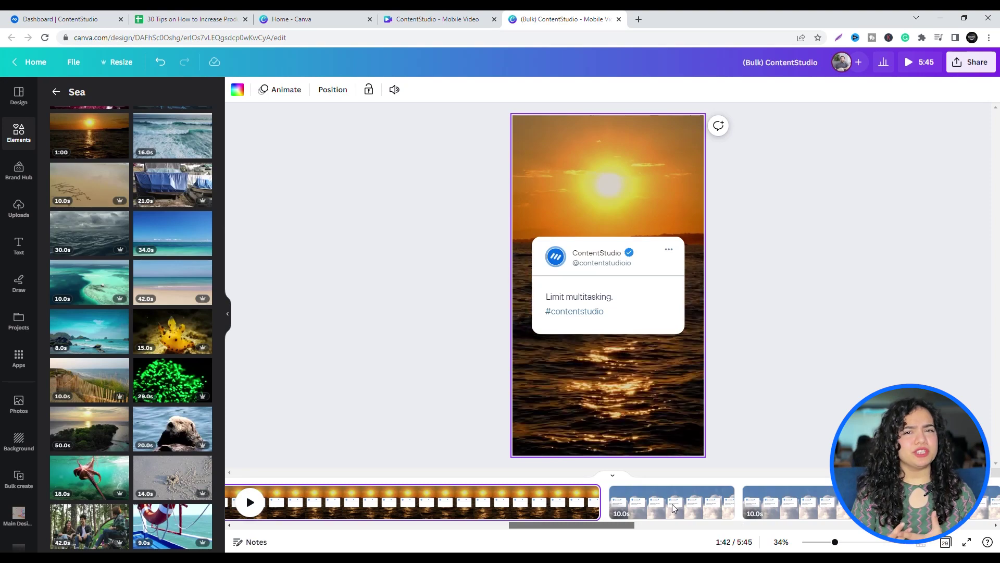
click(672, 502)
click(945, 542)
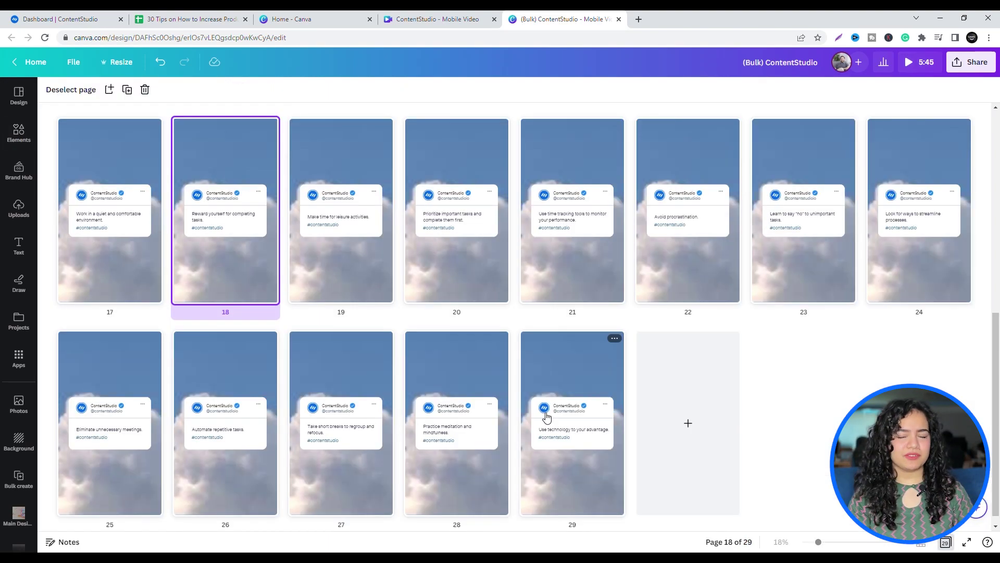
scroll(542, 414, up, 5)
Download Page 1 alone as a 1080p MP4 video.
click(977, 65)
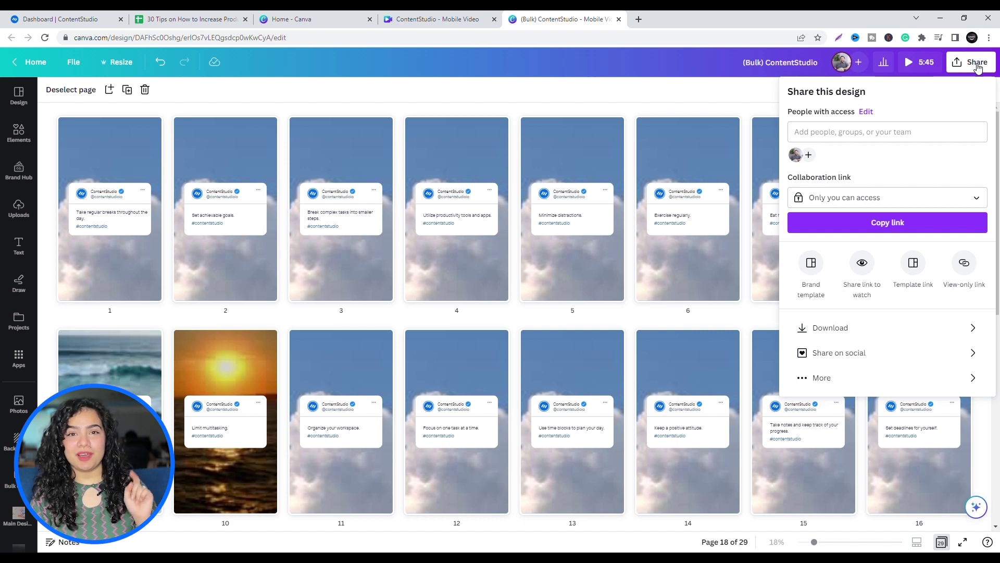
click(936, 326)
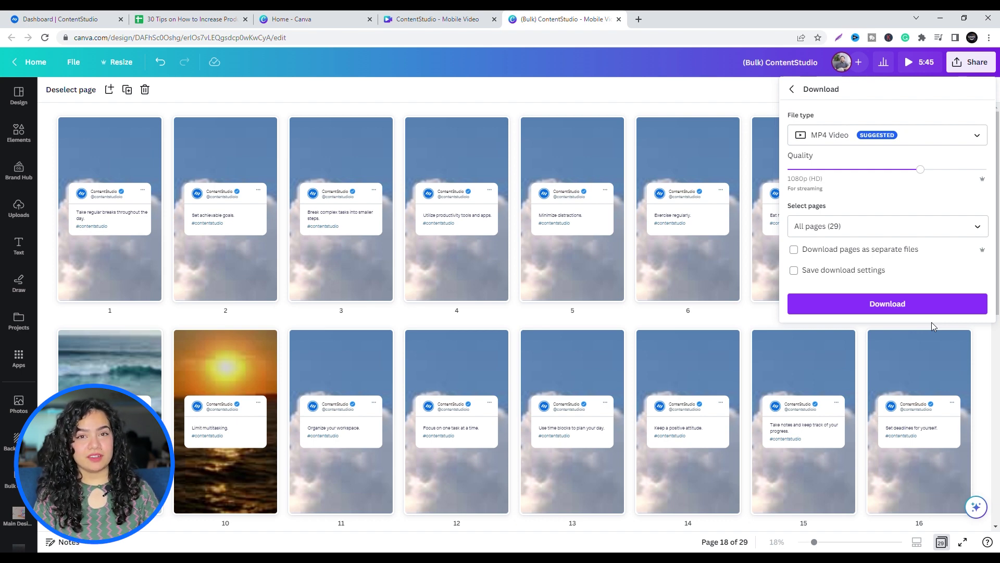
click(794, 250)
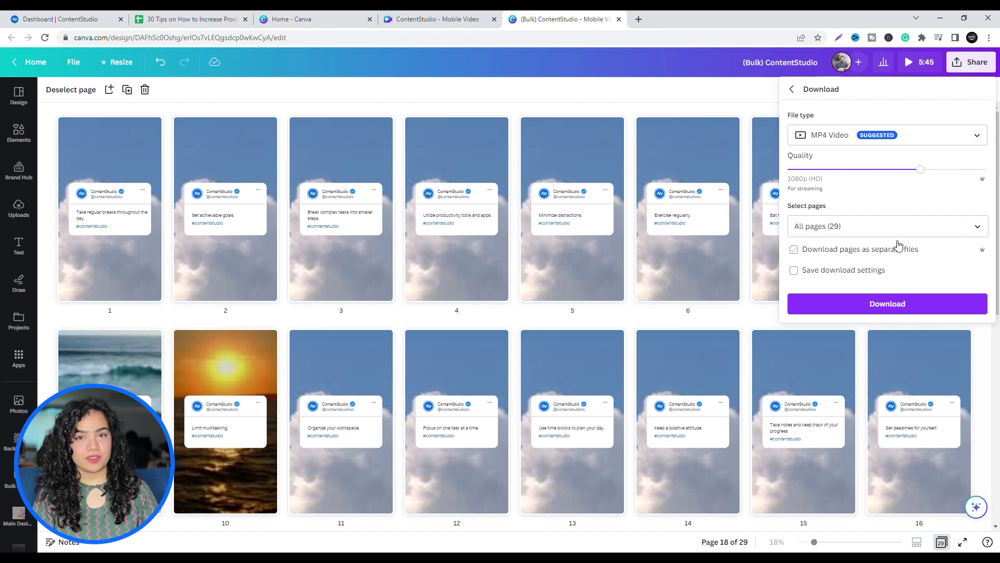
click(972, 228)
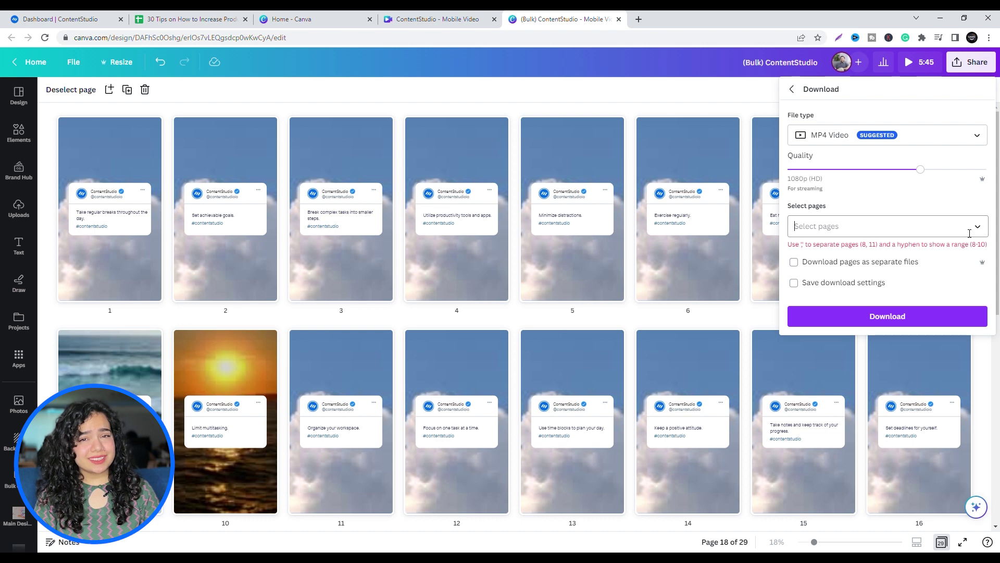
click(976, 226)
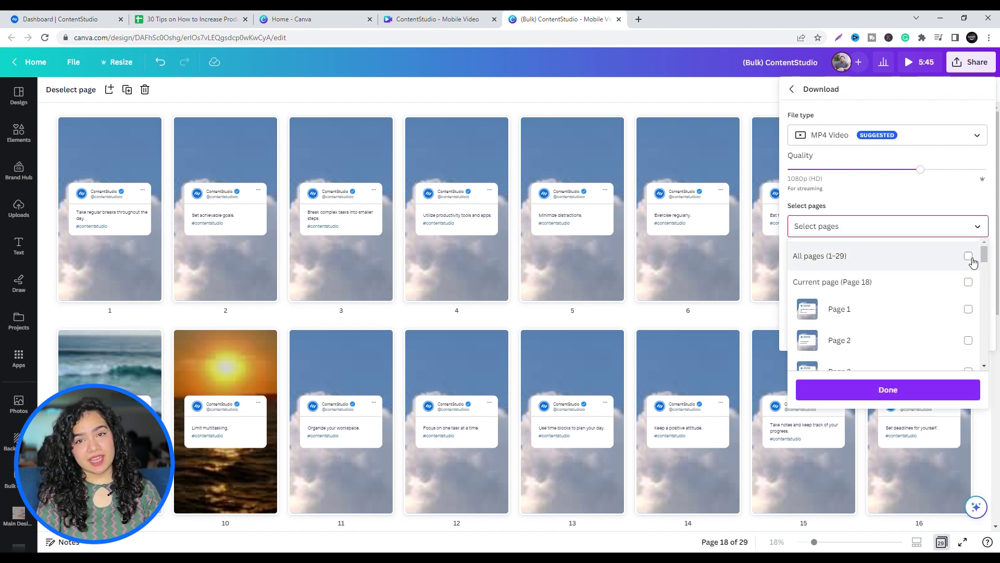
click(968, 309)
click(916, 395)
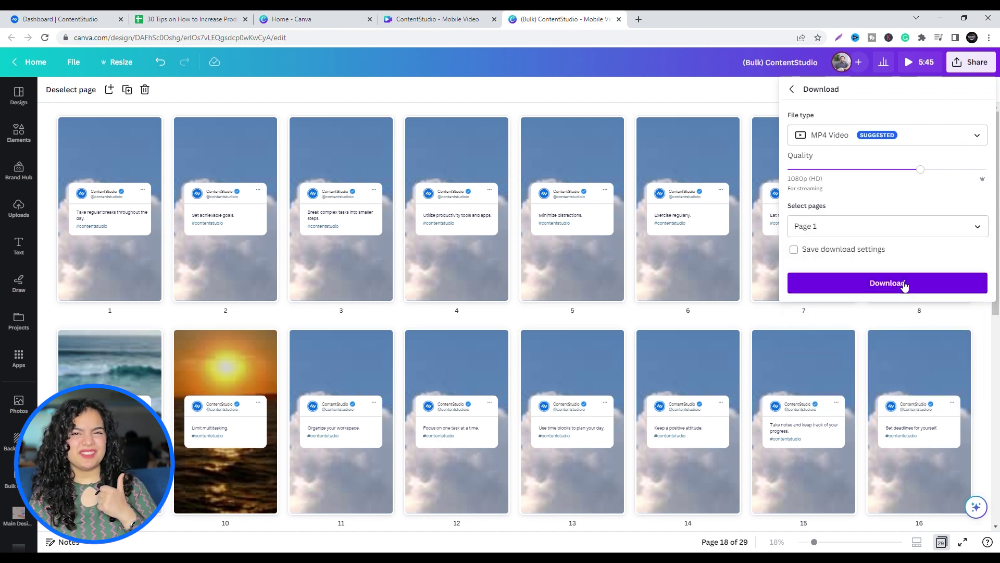
click(904, 284)
Download Page 2 alone as a 1080p MP4 video.
click(971, 71)
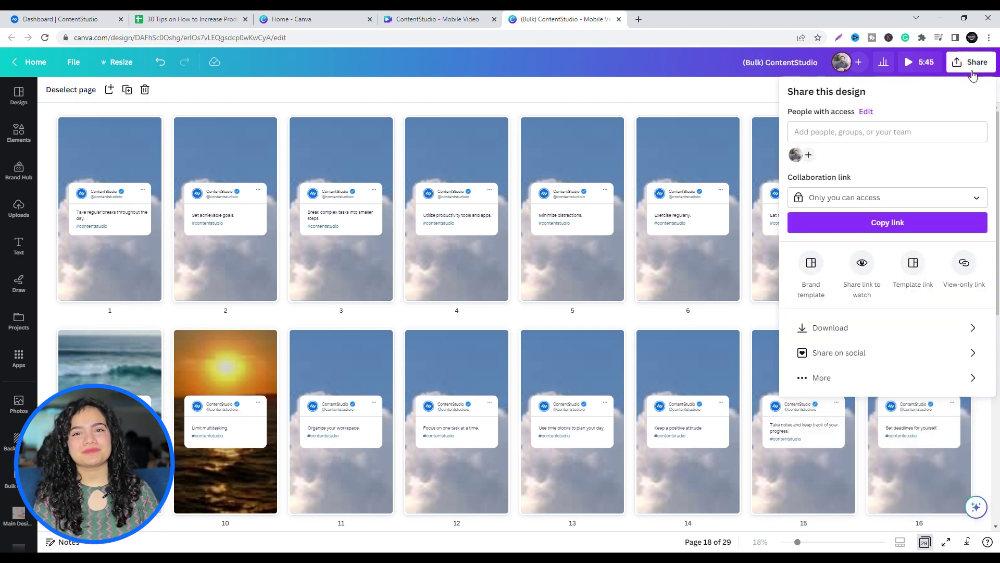
click(904, 328)
click(923, 233)
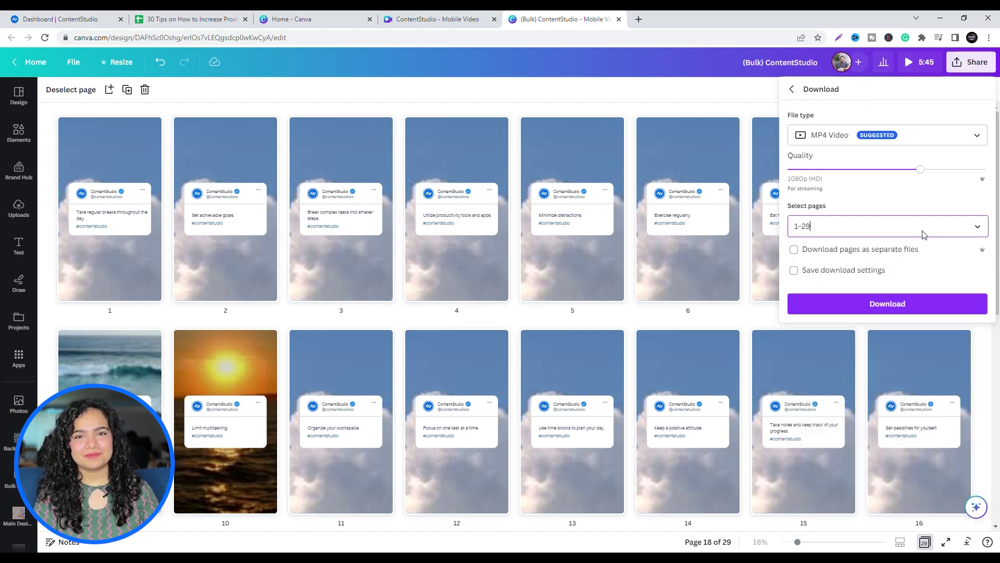
click(961, 257)
click(969, 340)
click(908, 394)
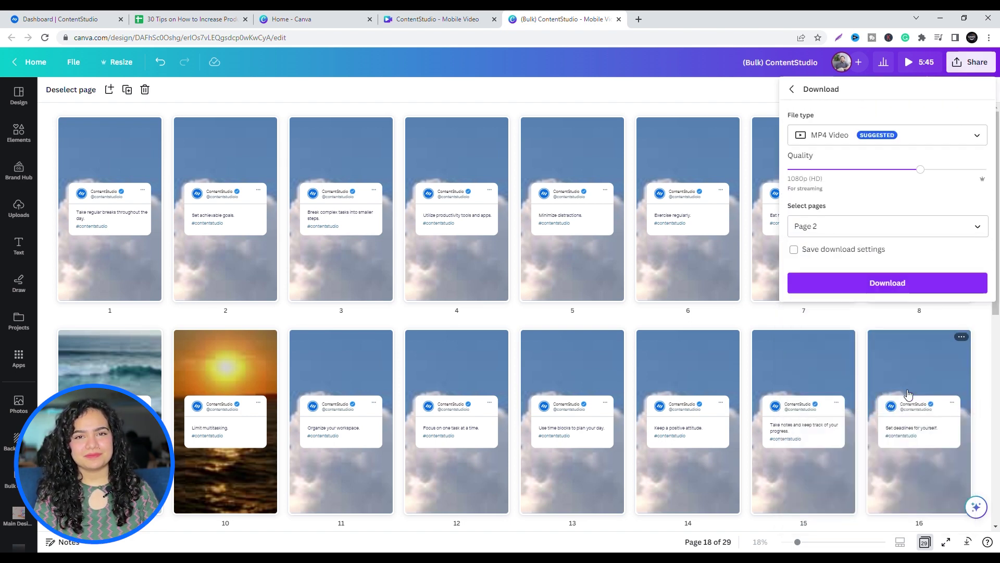
click(898, 282)
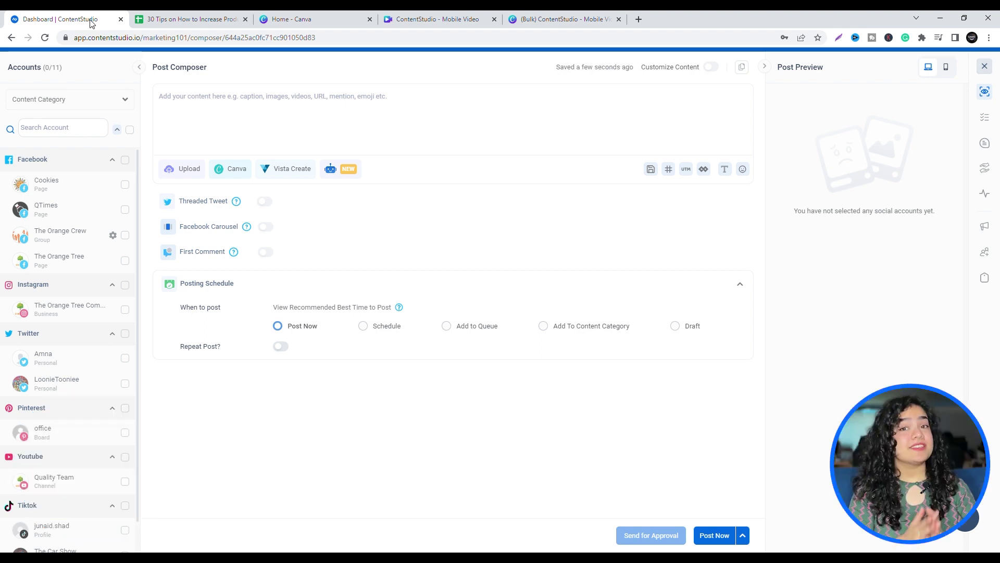
Select the Instagram business account and upload the downloaded tip video.
click(125, 311)
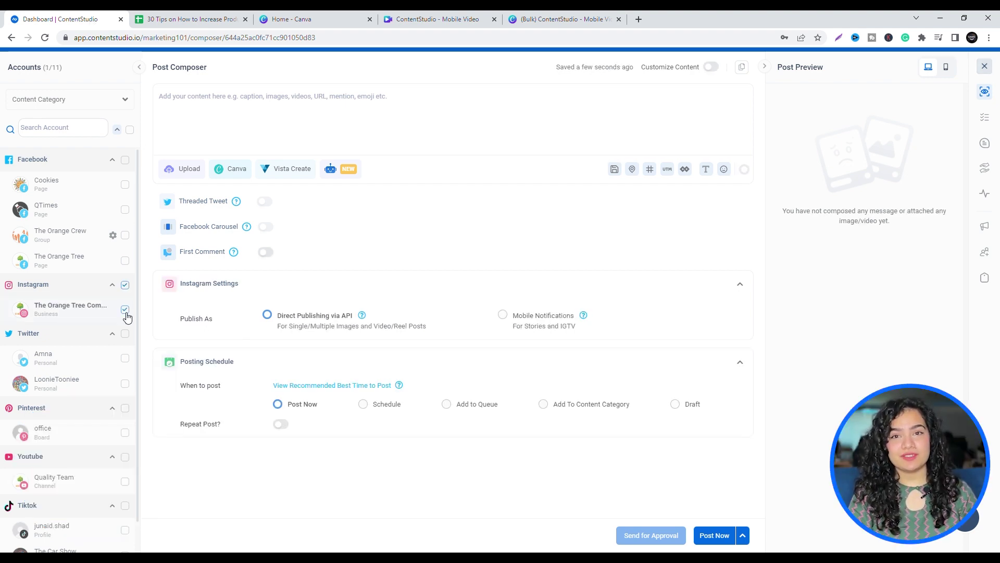
click(189, 168)
click(196, 207)
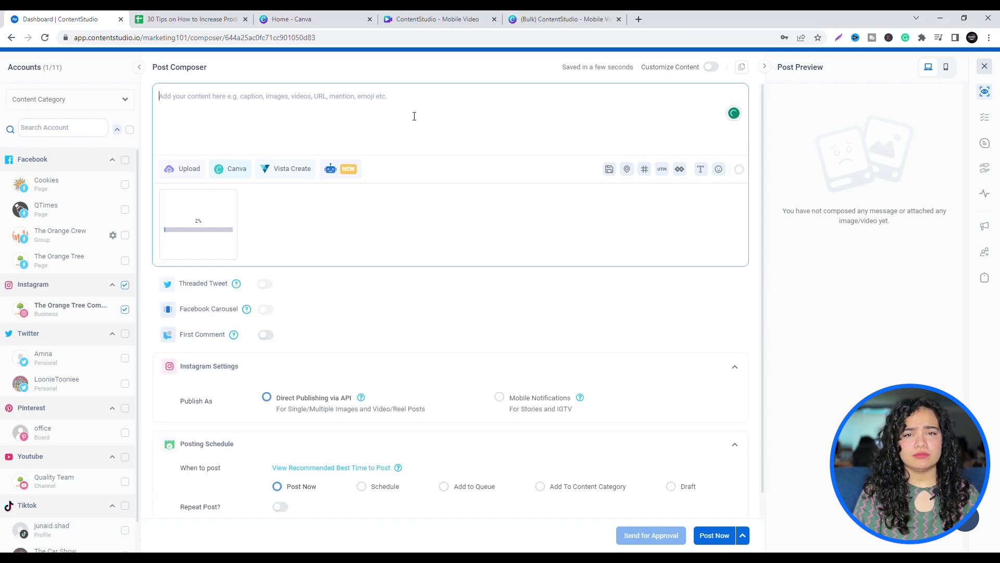
Caption it 'Daily tips on how to be more productive' with a blue heart, #productivity #contentstudio, as Feed + Reel.
text(aily tips on how to be more productive)
click(719, 169)
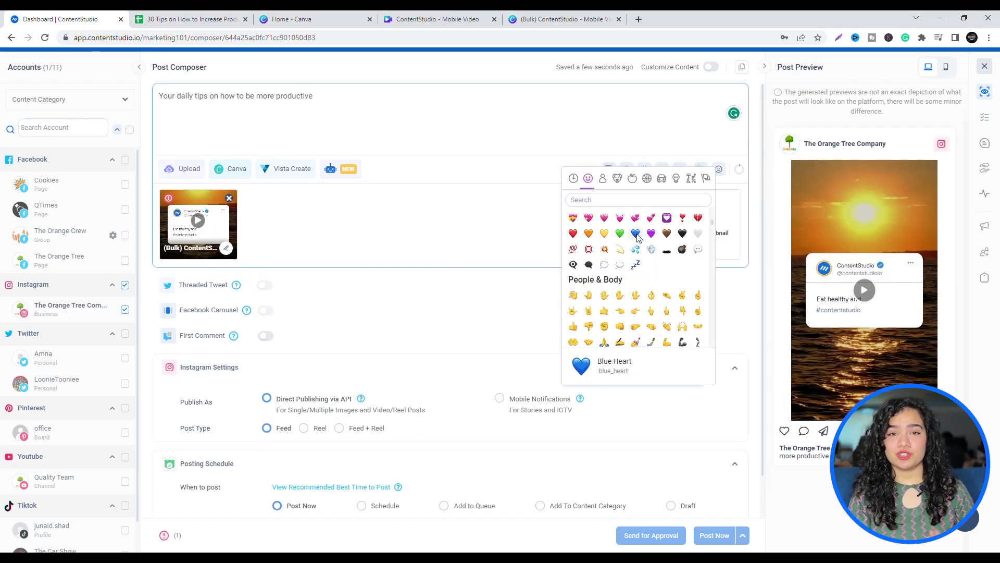
click(640, 232)
text(#productivity #contentstudio)
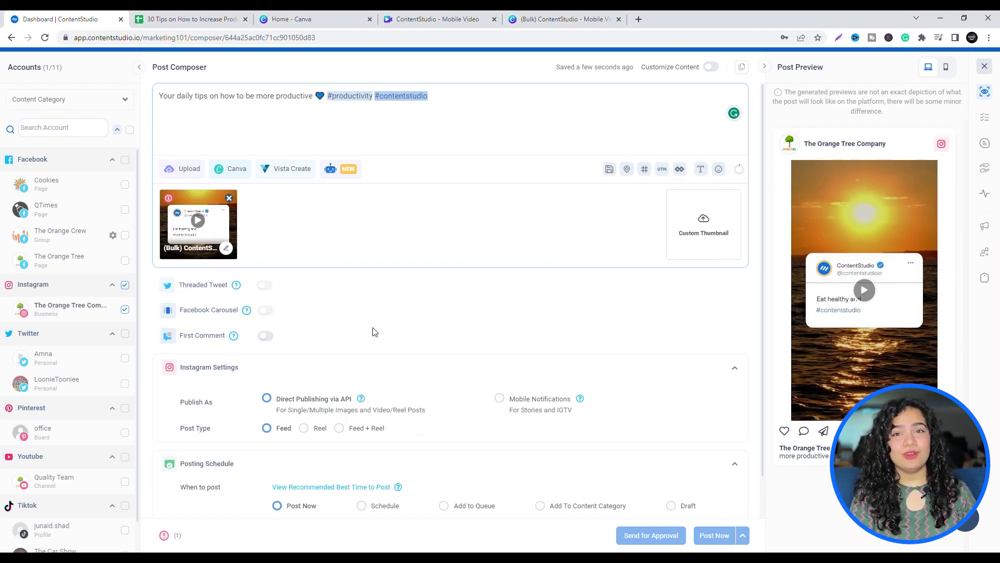
click(340, 428)
scroll(323, 448, down, 2)
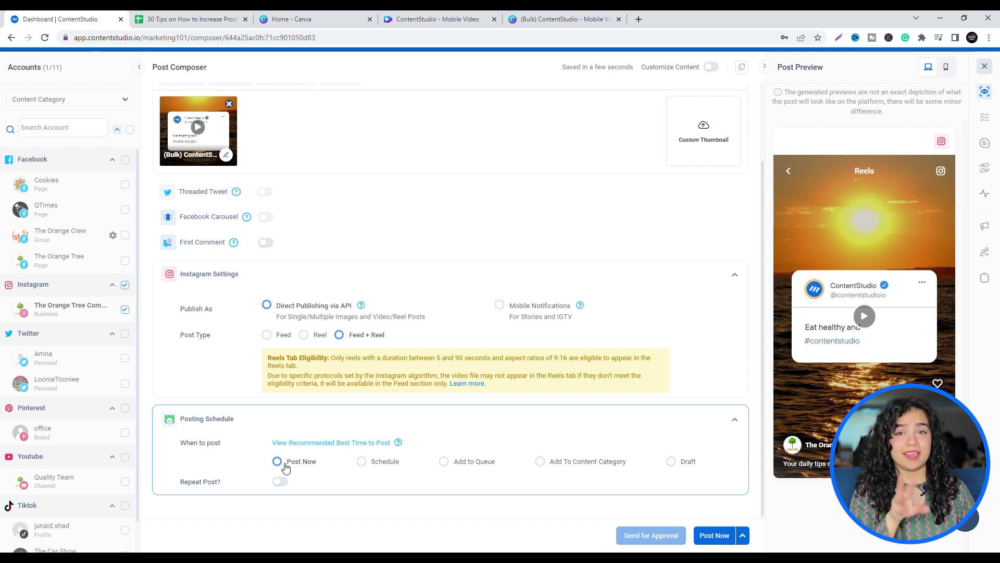
Set the post to schedule later, trying the date picker, queue and content category options.
click(370, 467)
click(371, 413)
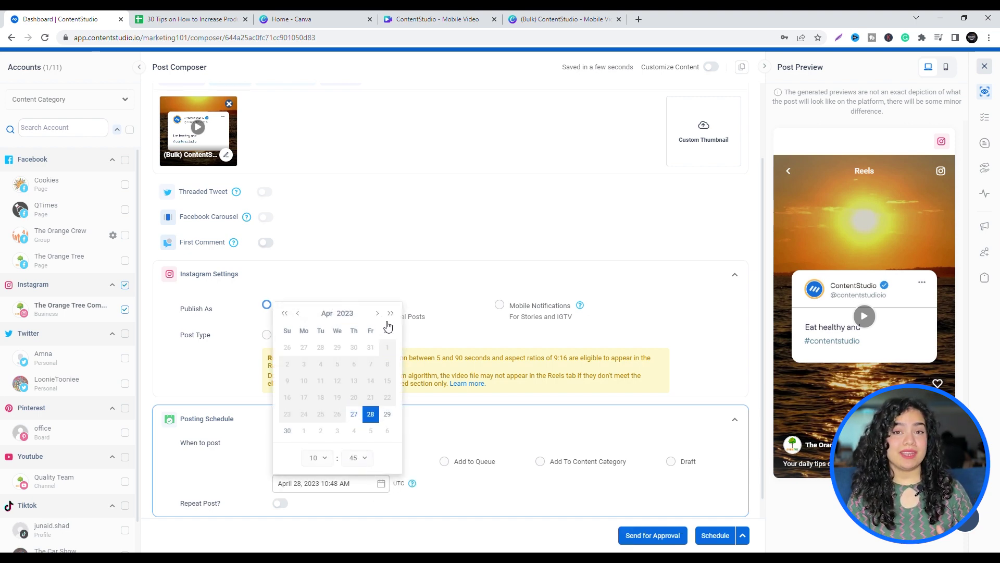
click(391, 313)
click(450, 465)
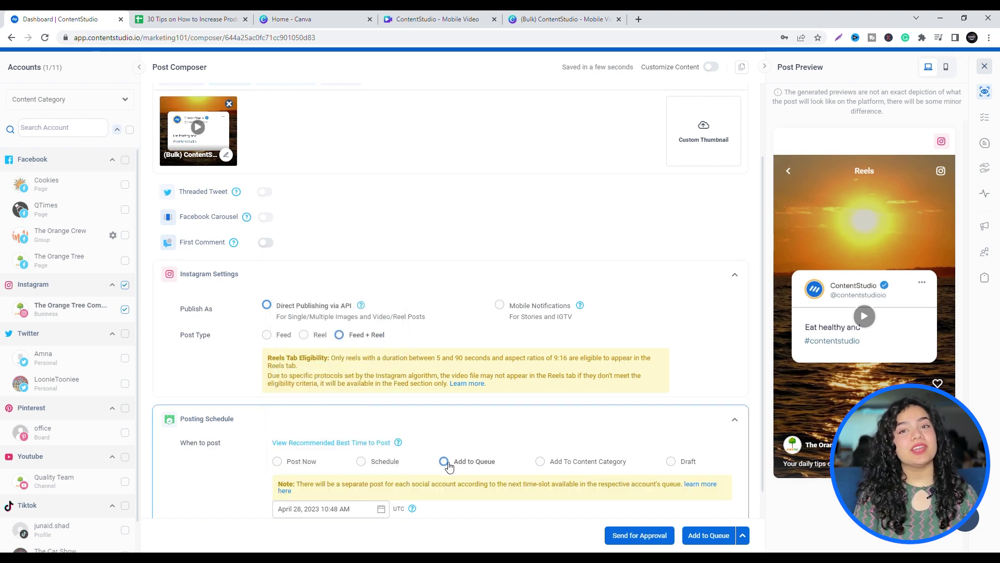
click(542, 462)
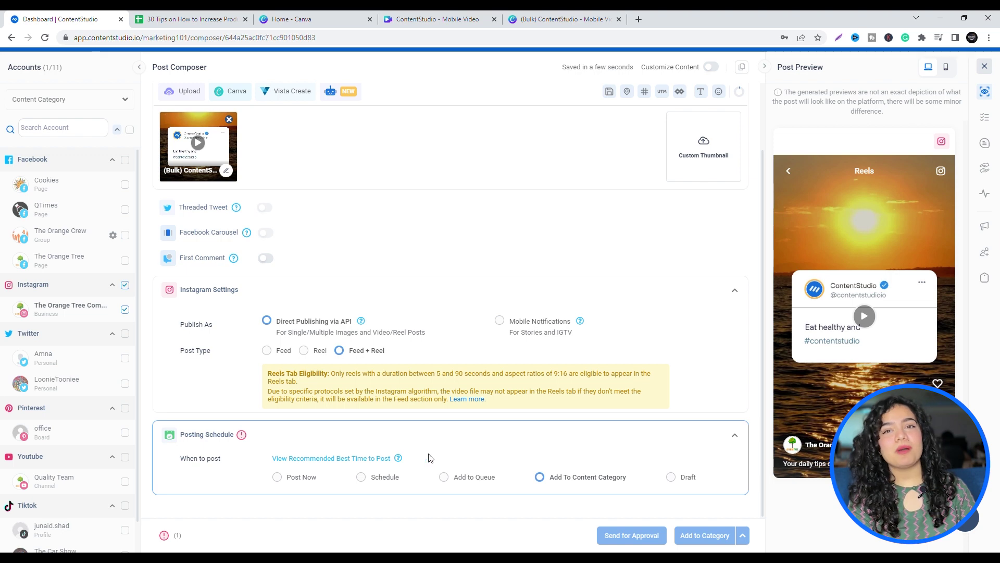
Apply the recommended Monday 5 AM slot (May 01, 2023) and schedule the post.
click(380, 458)
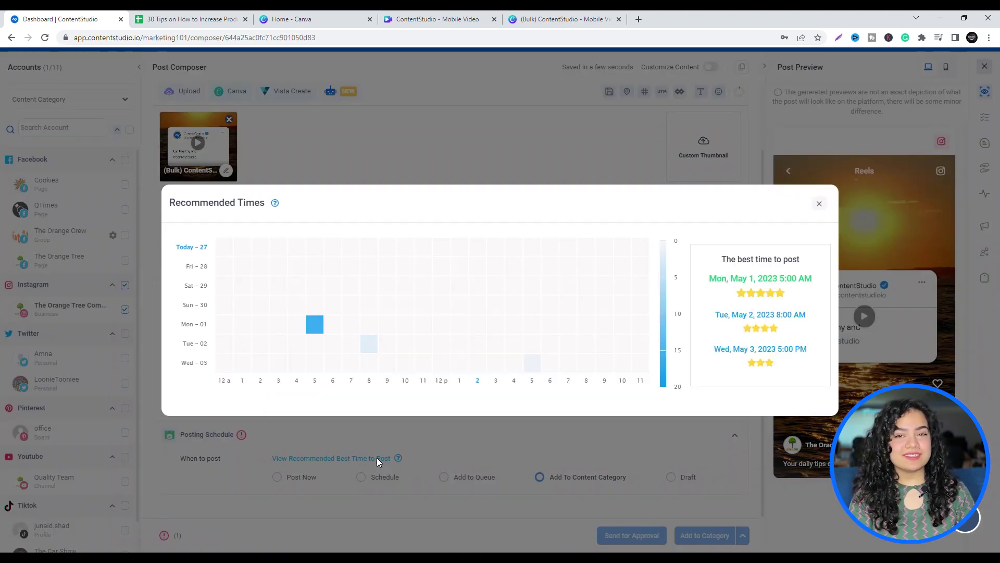
click(321, 328)
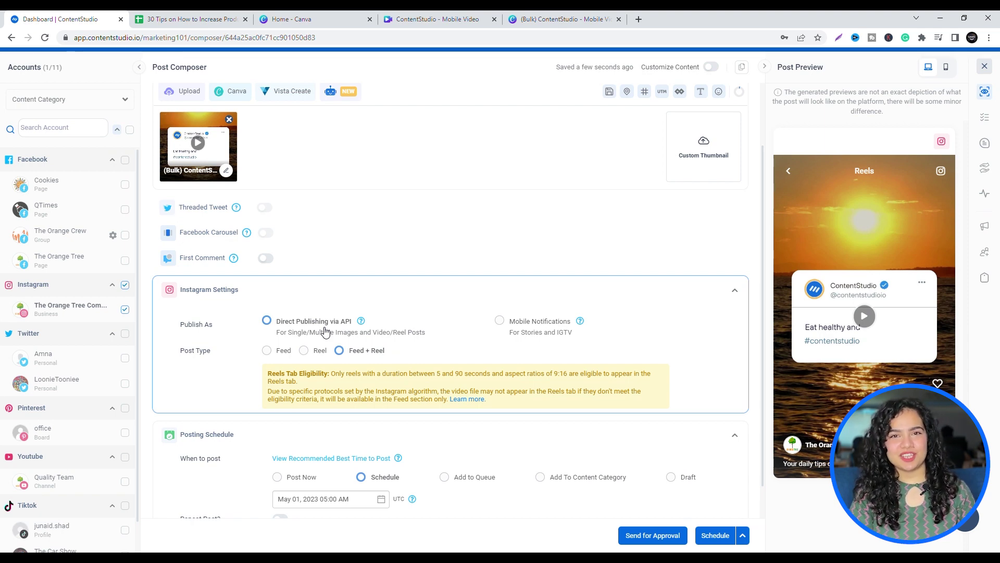
scroll(323, 328, down, 1)
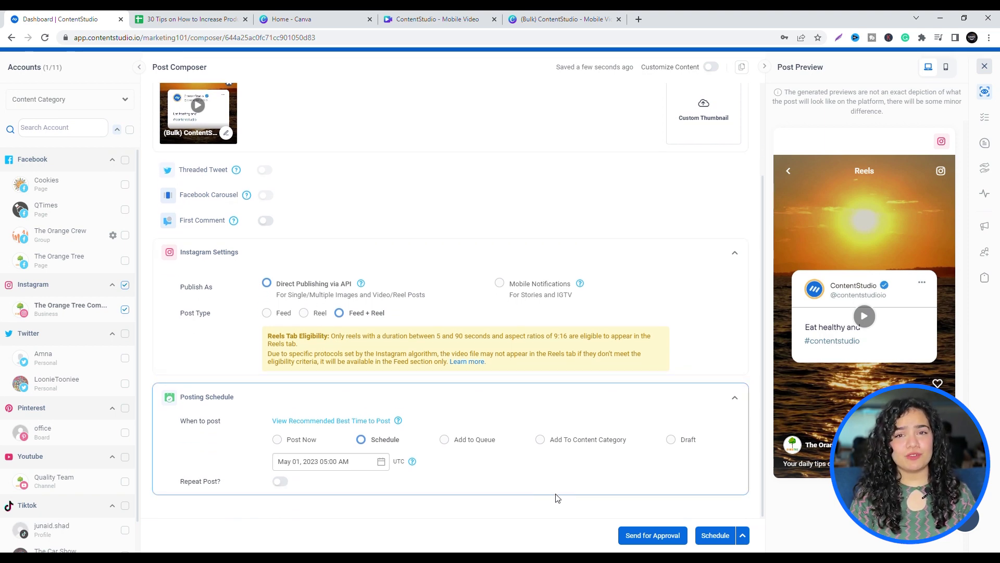
click(715, 537)
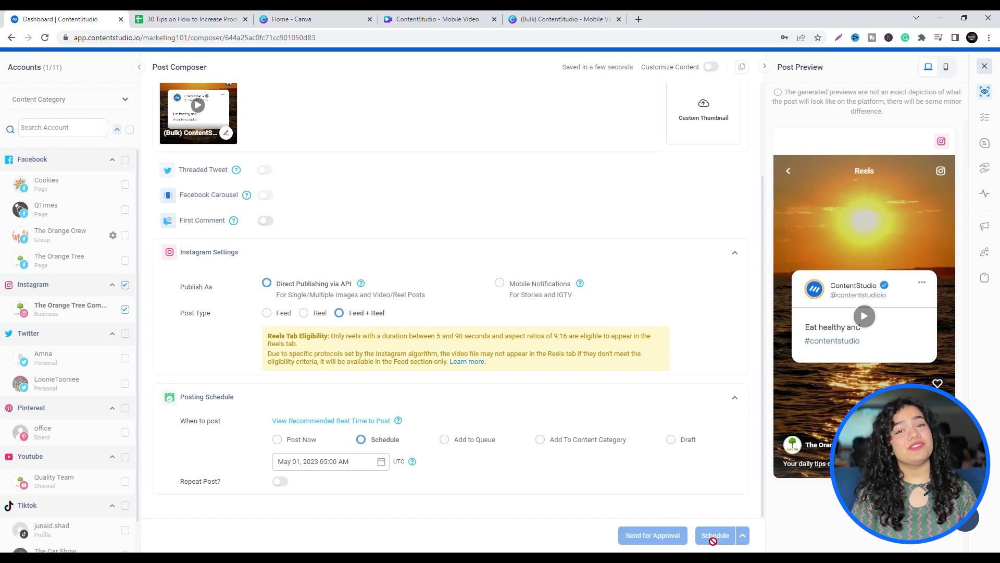